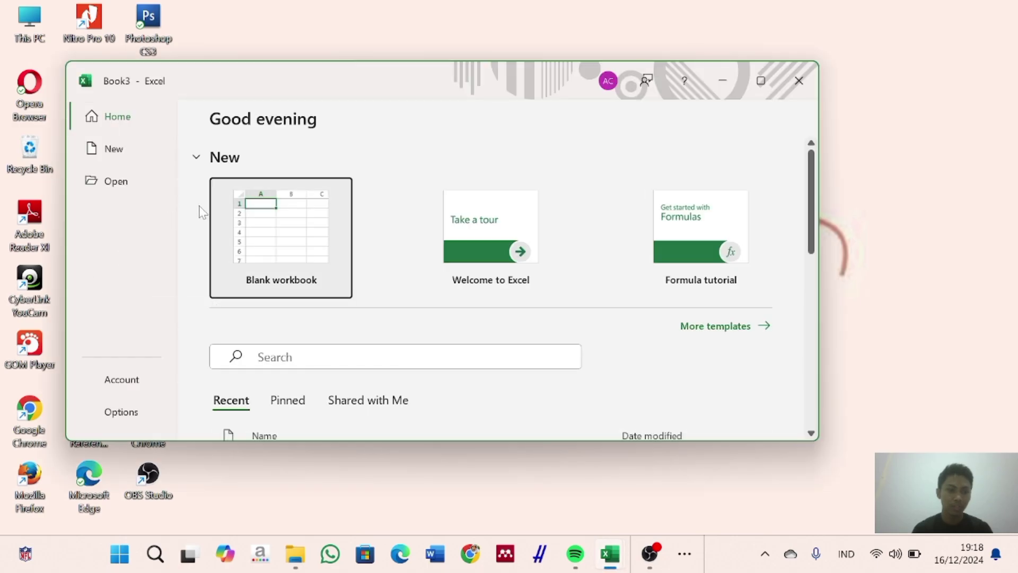
# Step: Create a new blank workbook and maximize its window
pyautogui.click(114, 151)
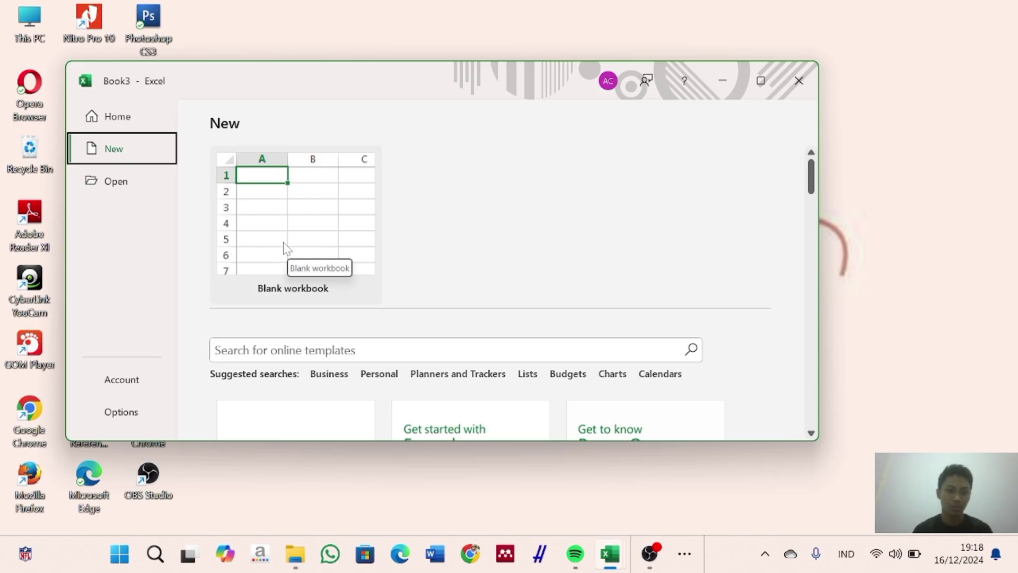
pyautogui.click(286, 248)
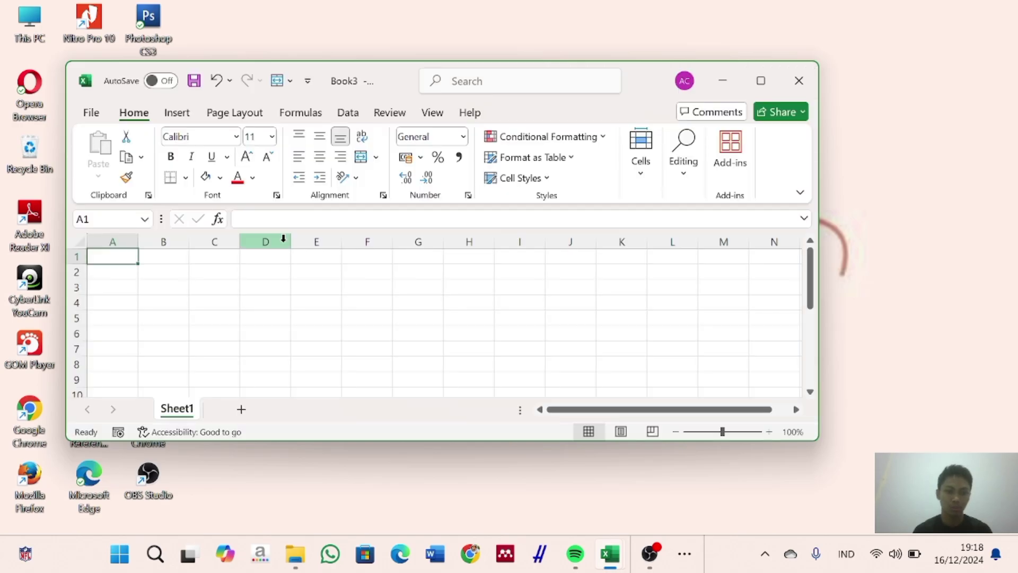
pyautogui.click(757, 81)
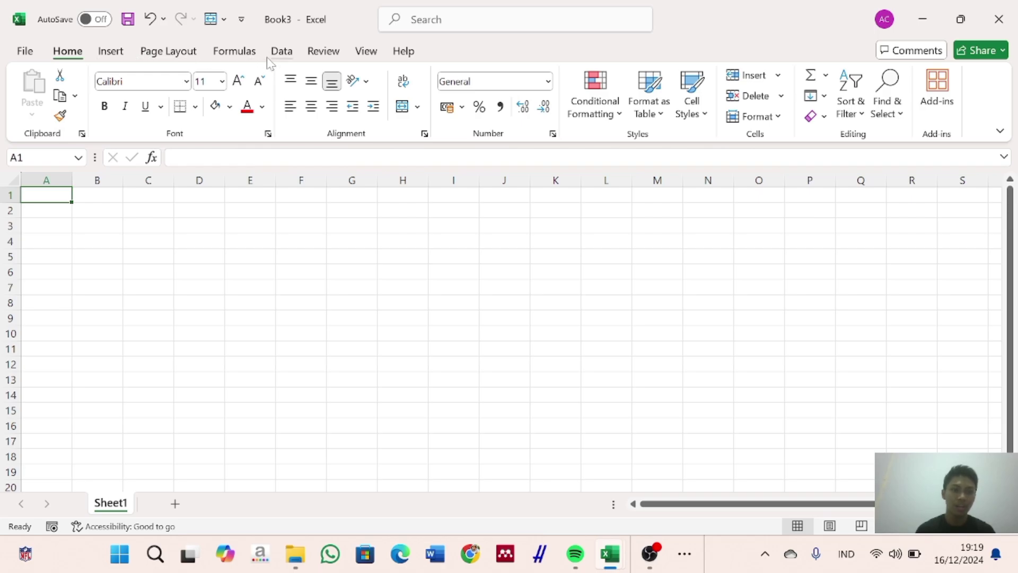
pyautogui.click(281, 52)
pyautogui.click(322, 53)
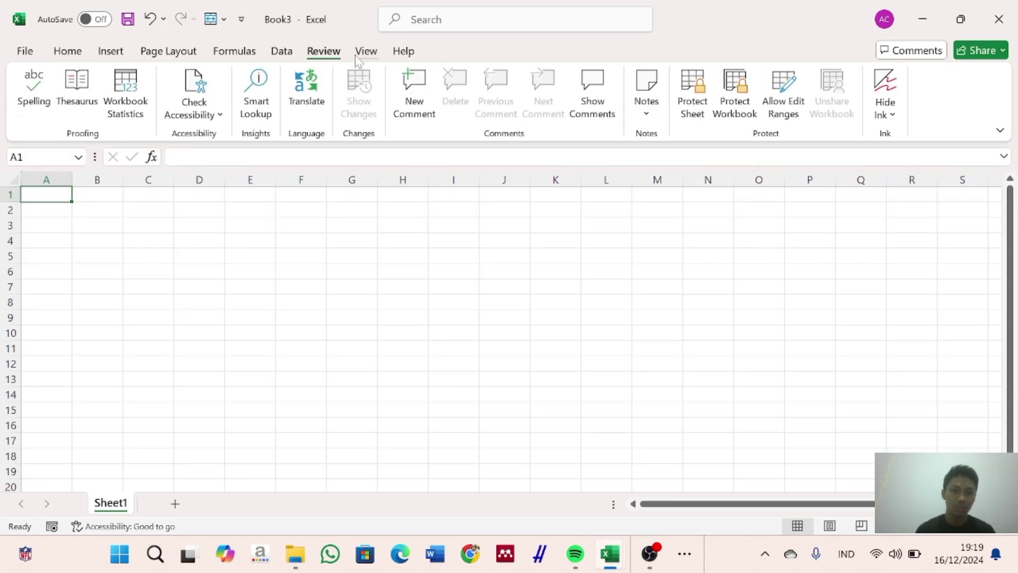
pyautogui.click(68, 52)
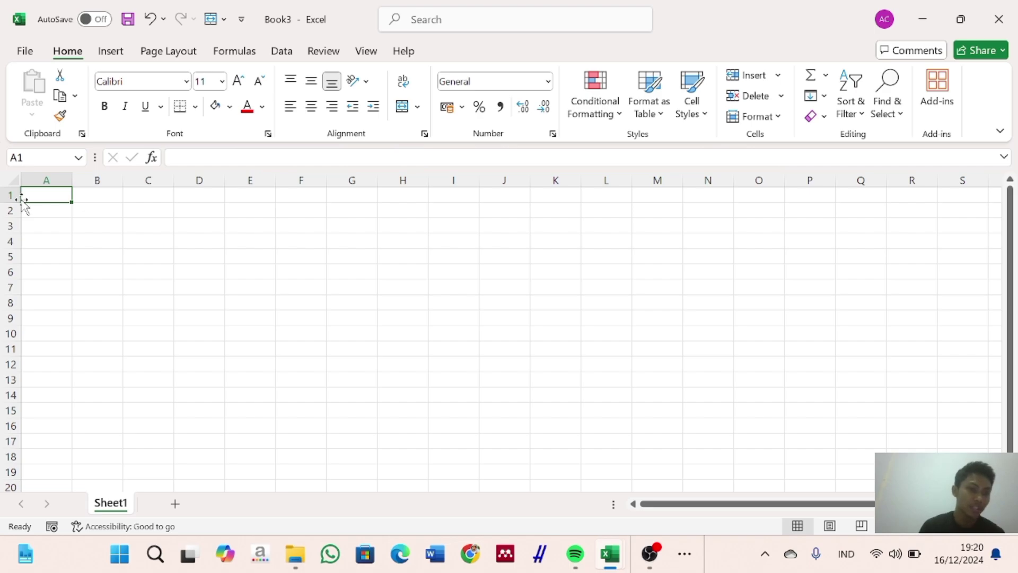
pyautogui.doubleClick(58, 196)
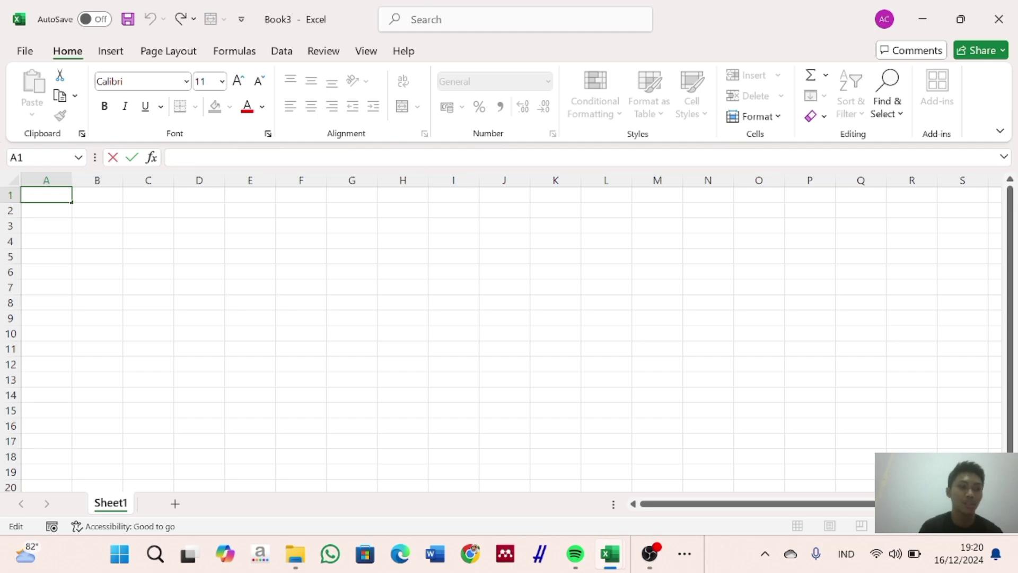
pyautogui.click(53, 209)
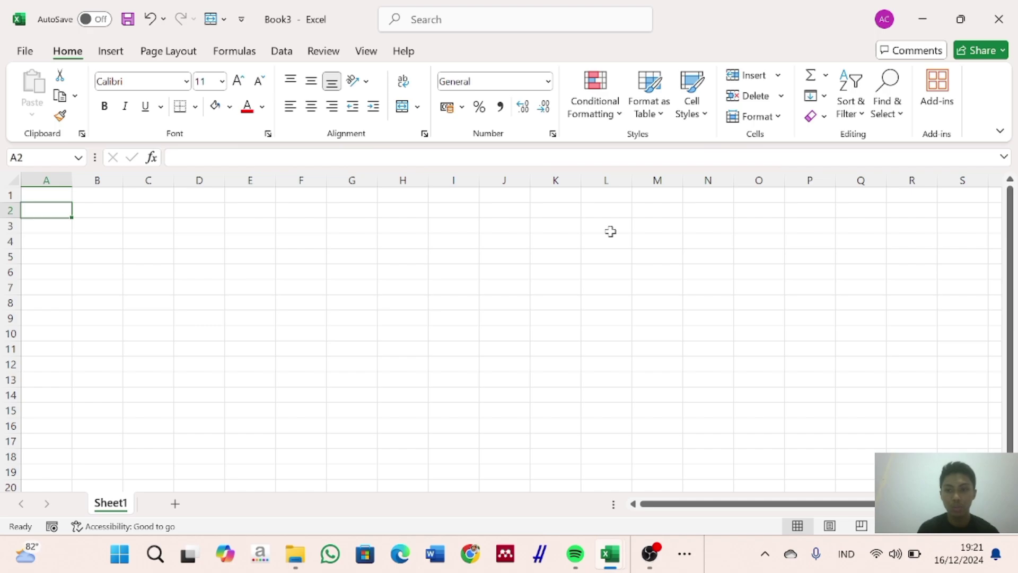
# Step: Set the height of row 1 to 20
pyautogui.click(36, 198)
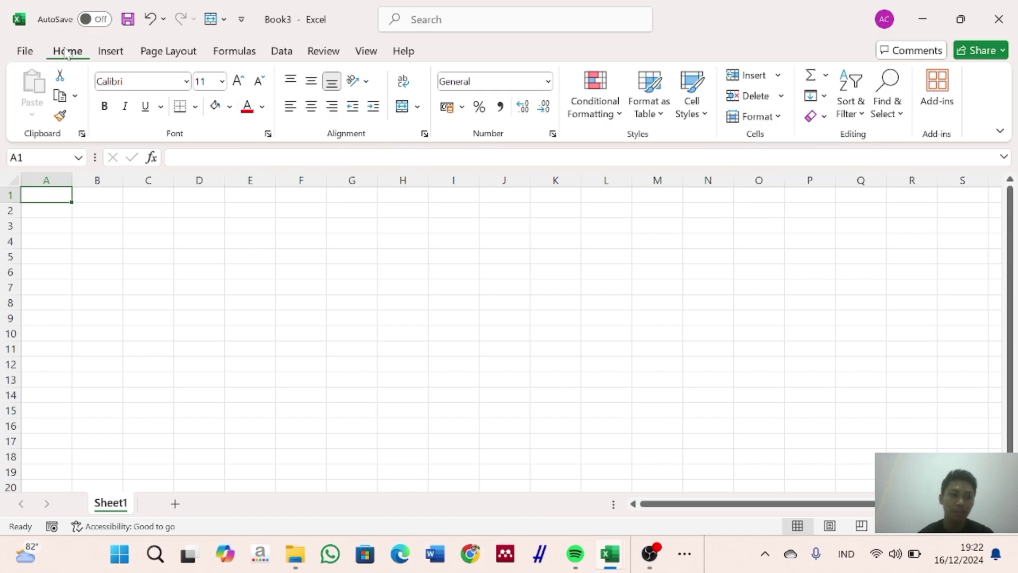
pyautogui.click(775, 121)
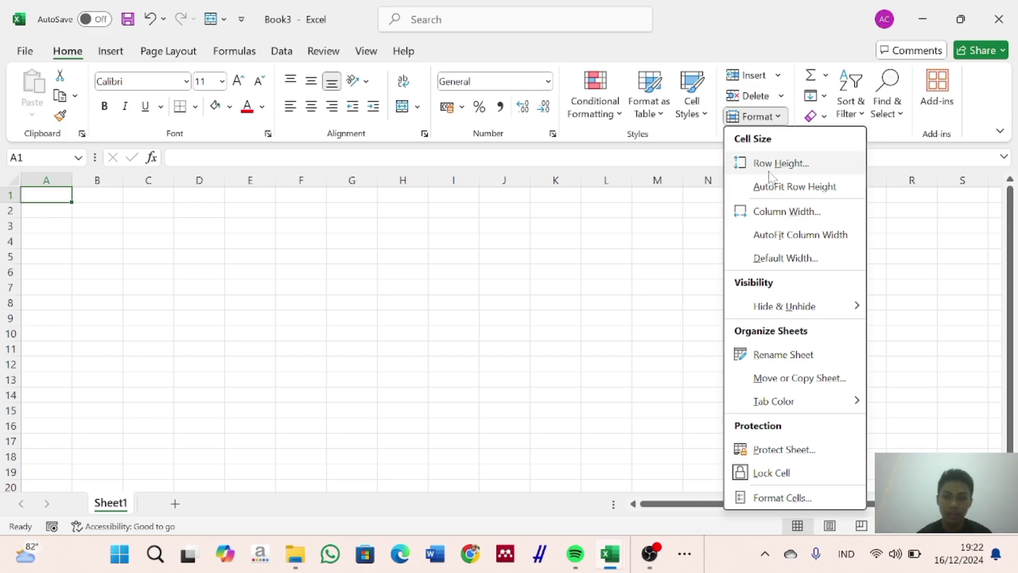
pyautogui.click(789, 163)
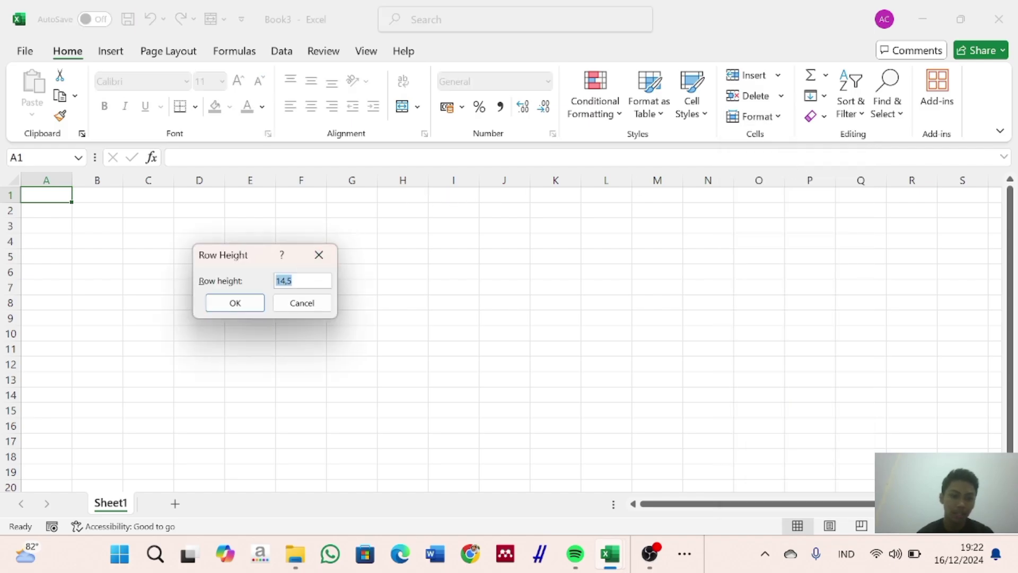
pyautogui.write('1')
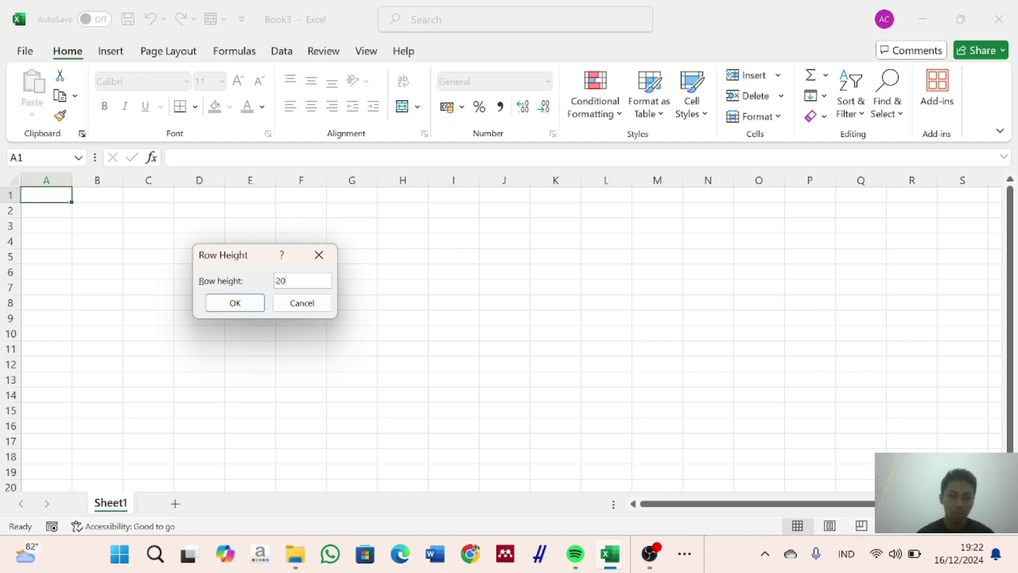
pyautogui.click(222, 303)
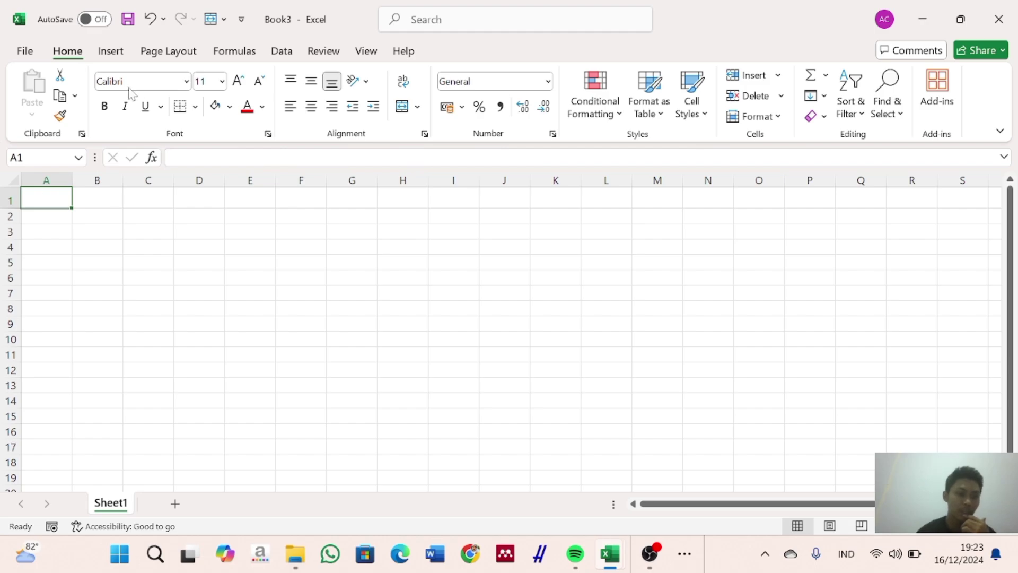
# Step: Set the width of column A to 20
pyautogui.click(775, 118)
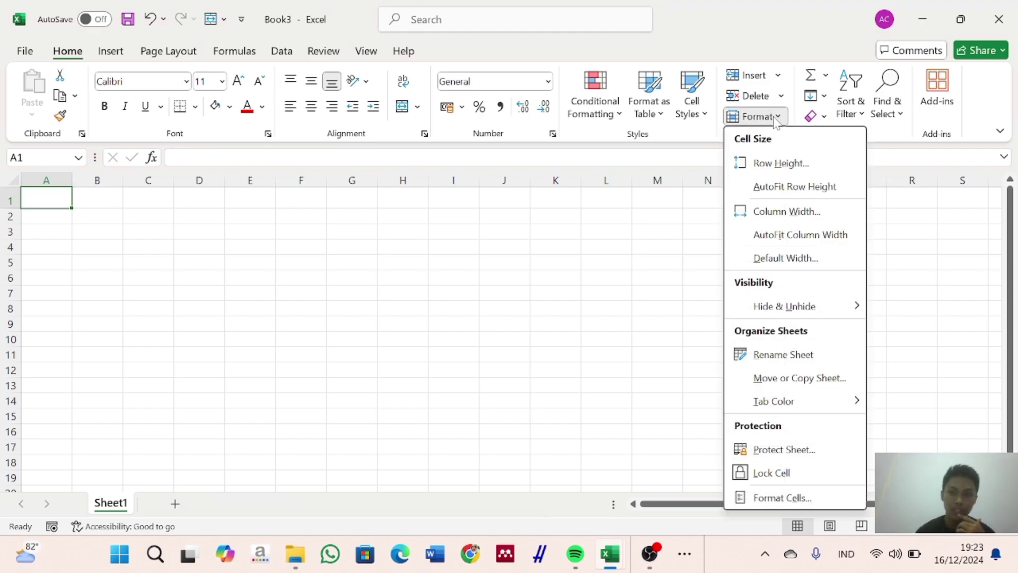
pyautogui.click(787, 211)
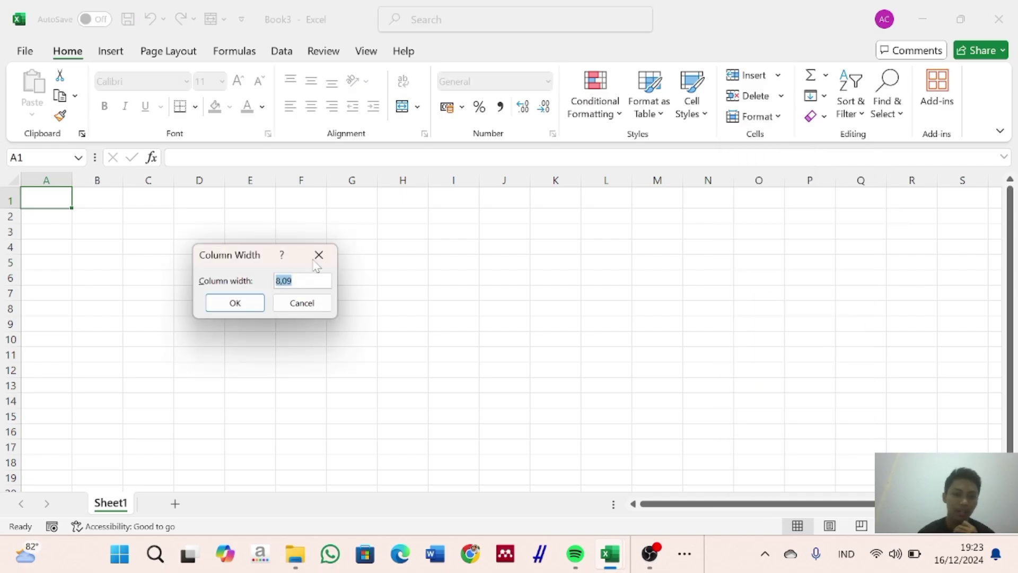
pyautogui.click(297, 281)
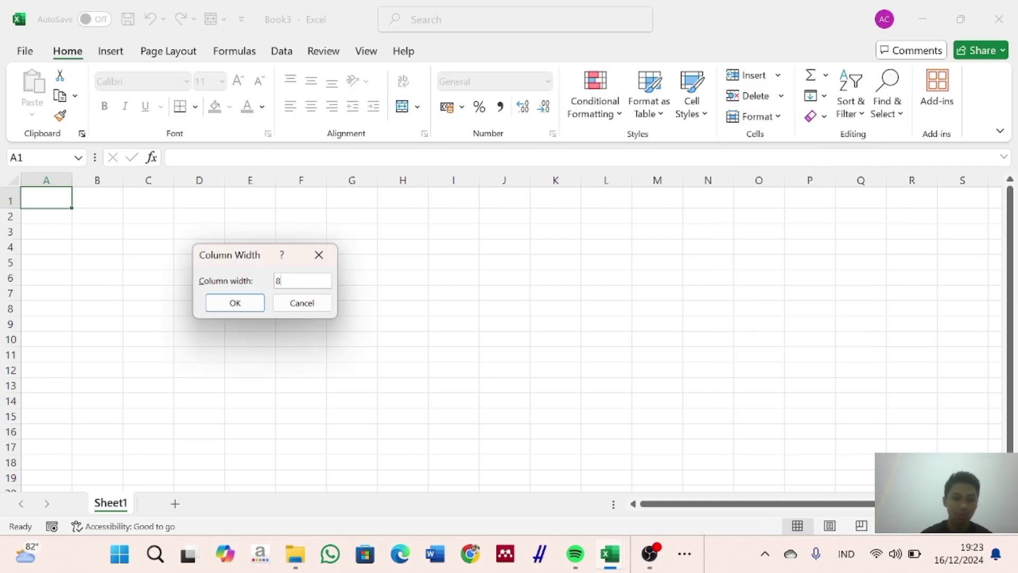
pyautogui.write('20')
pyautogui.click(247, 302)
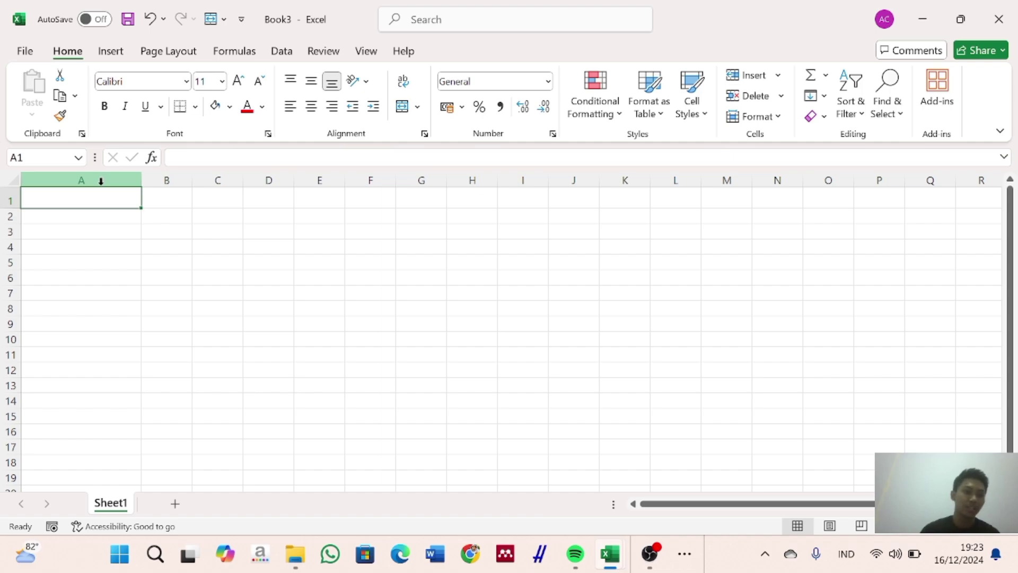
# Step: Undo the column width and row height changes on column A and row 1
pyautogui.click(151, 20)
pyautogui.click(151, 19)
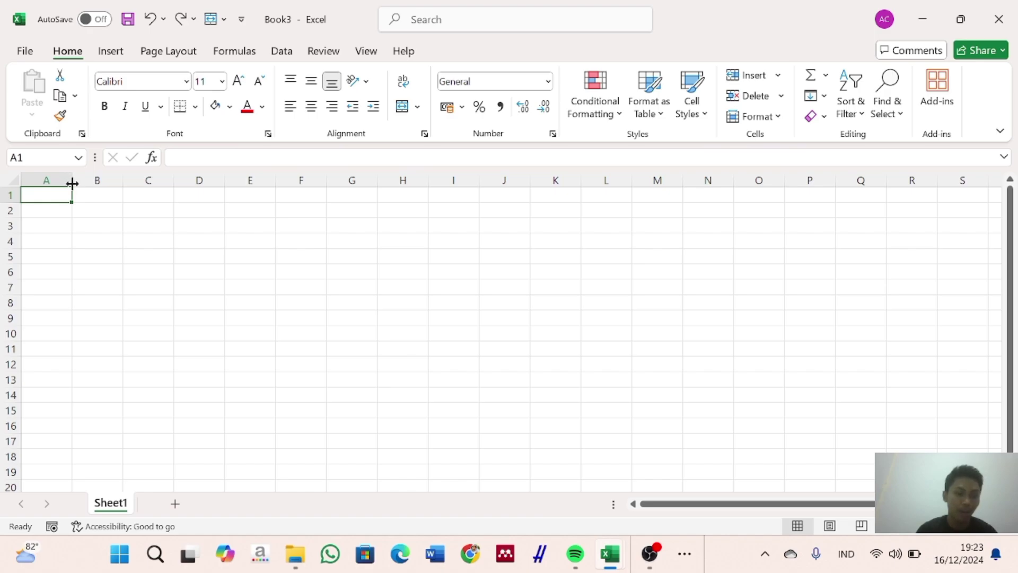
# Step: Resize column A and row 1 by hand, making each about twice its original size
pyautogui.moveTo(70, 180); pyautogui.dragTo(123, 230)
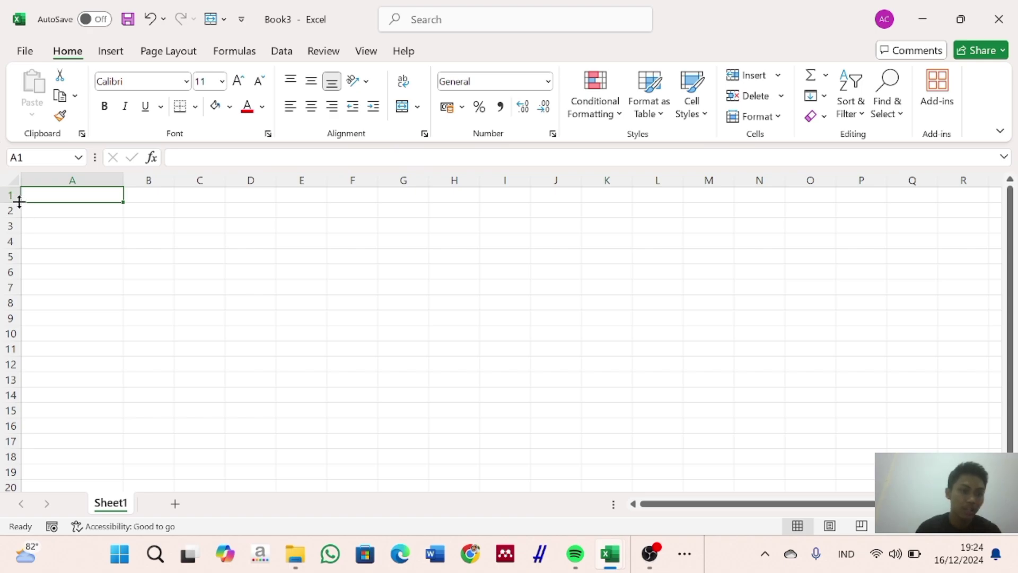
pyautogui.moveTo(19, 203); pyautogui.dragTo(19, 218)
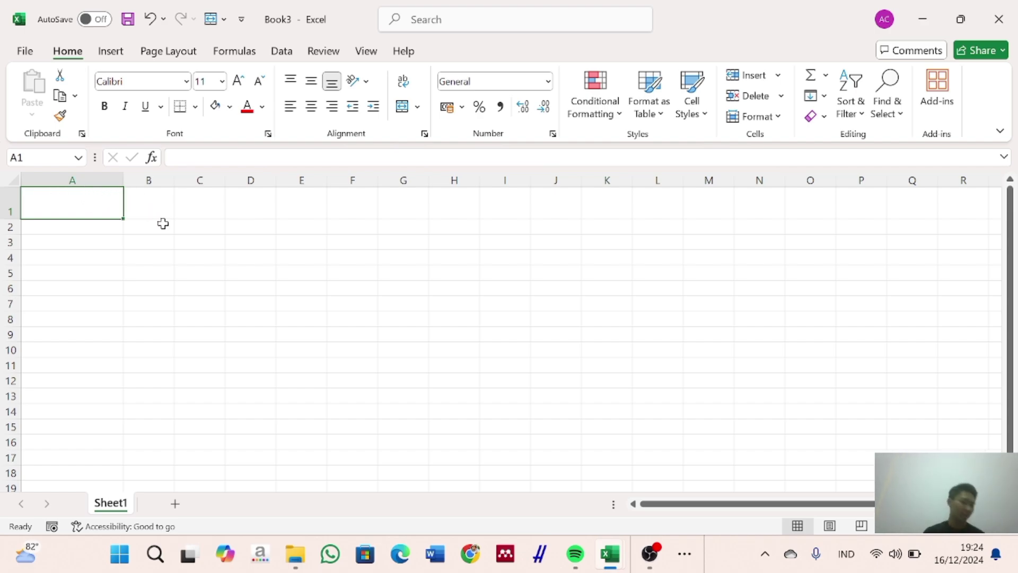
pyautogui.scroll(-1, 163, 223)
pyautogui.hscroll(-1, 163, 224)
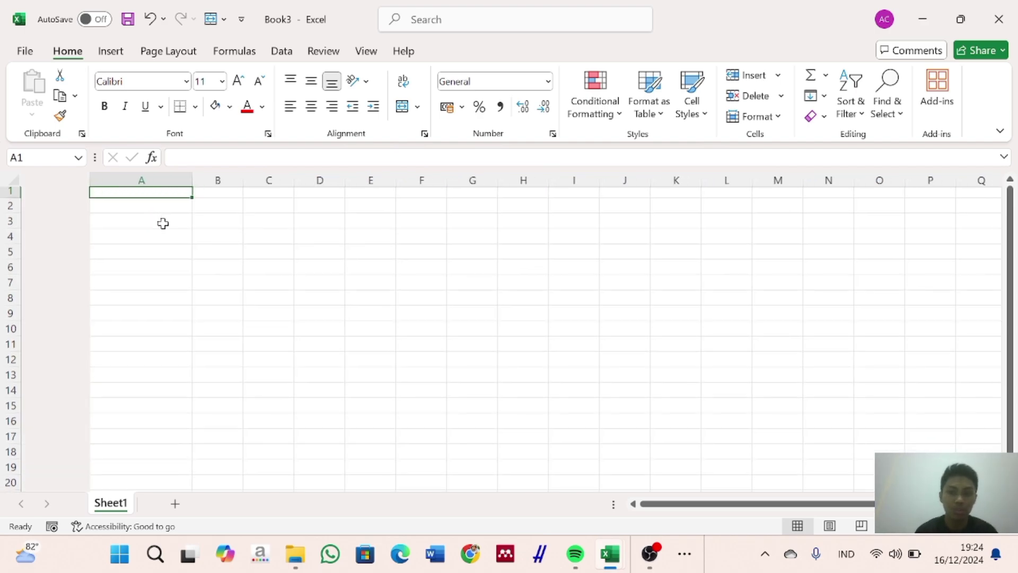
pyautogui.hscroll(1, 163, 223)
pyautogui.scroll(1, 163, 224)
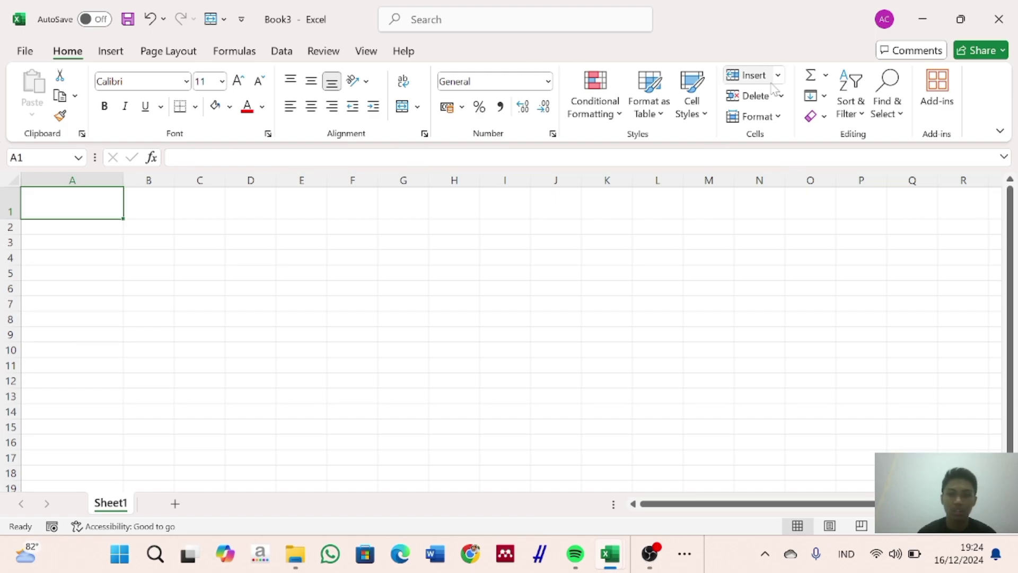
pyautogui.click(778, 117)
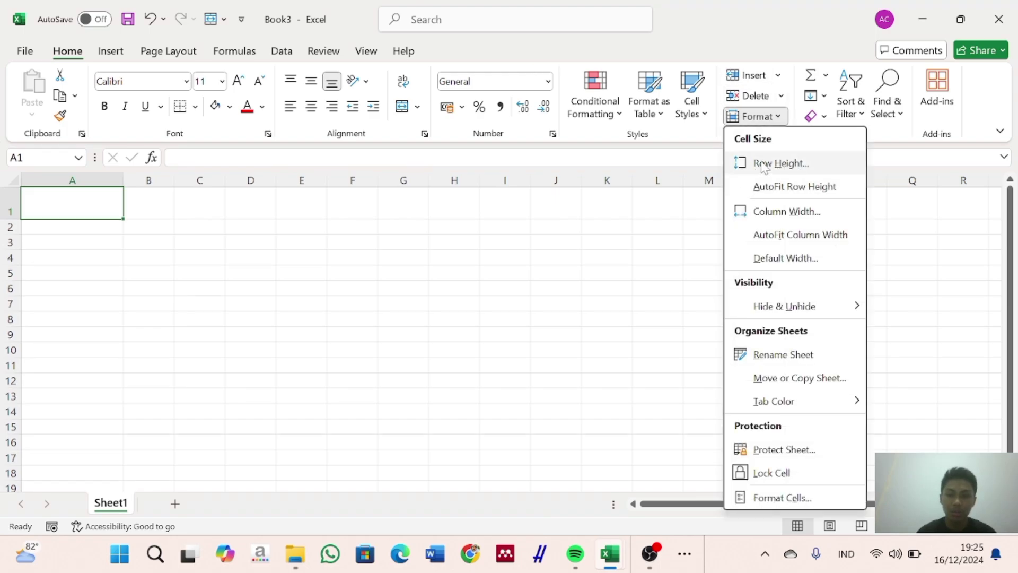
pyautogui.click(782, 121)
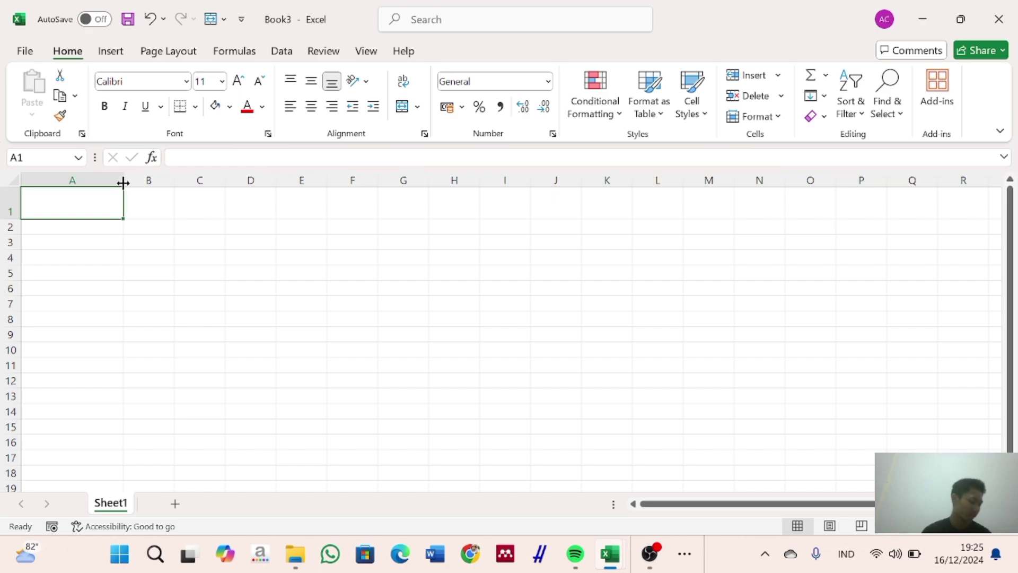
# Step: Undo the manual resizing of column A and row 1
pyautogui.hotkey('ctrl', 'z')
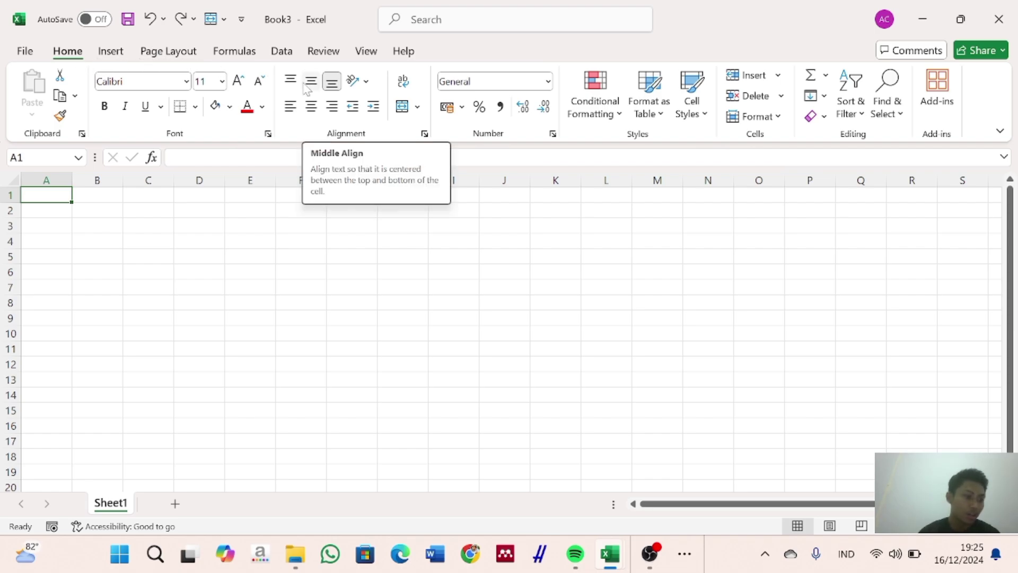
pyautogui.click(102, 53)
pyautogui.click(68, 51)
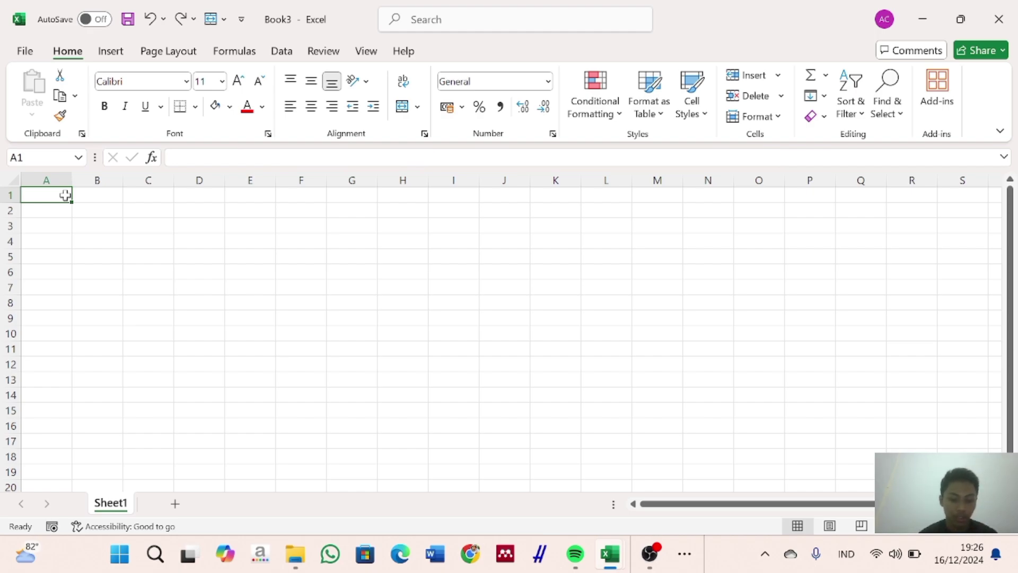
# Step: Enter MENYELESAIKAN in cell A1 and apply text wrapping to that cell
pyautogui.write('MENYEL')
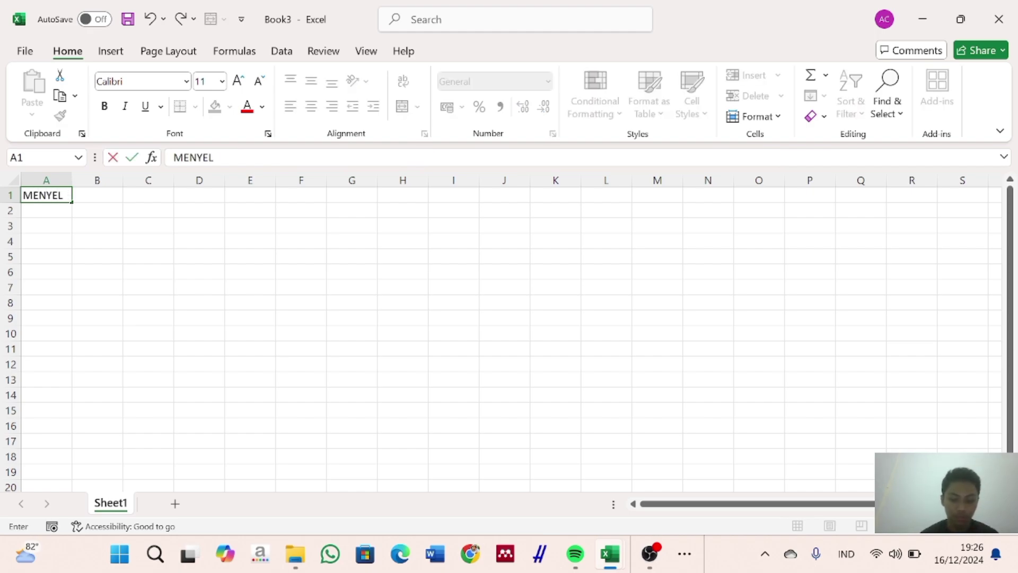
pyautogui.write('ESAIKAN')
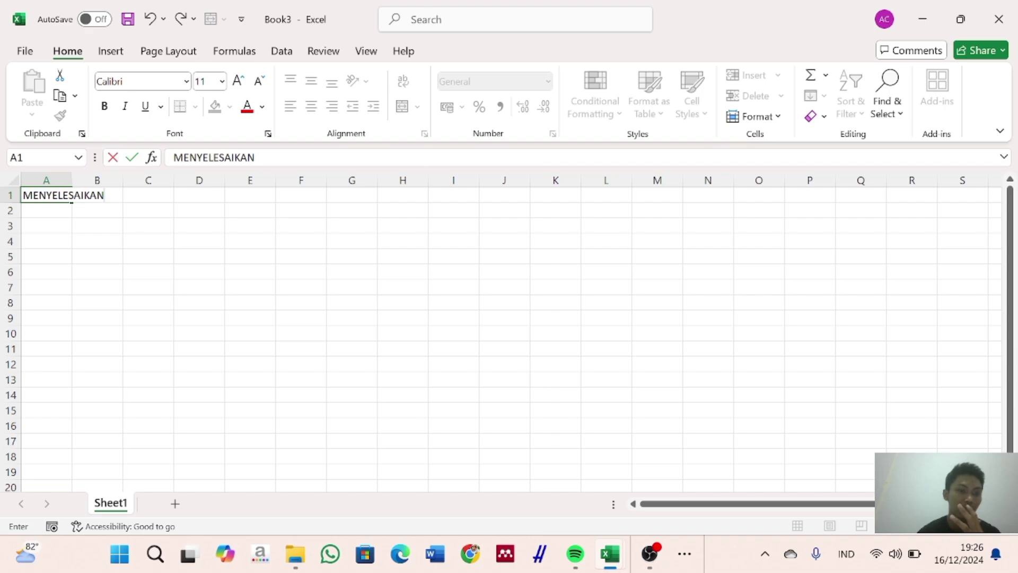
pyautogui.click(126, 196)
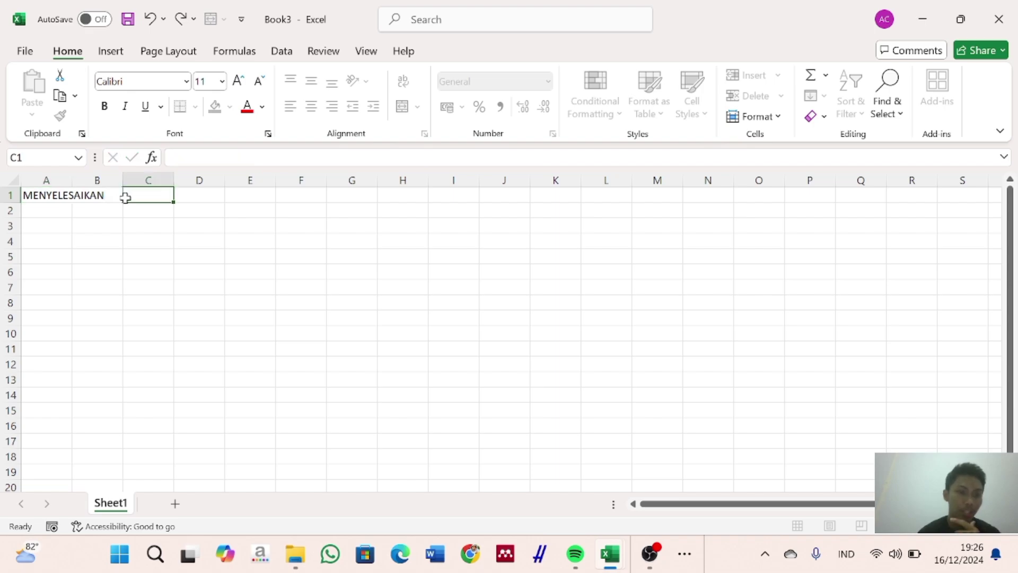
pyautogui.click(77, 197)
pyautogui.click(56, 194)
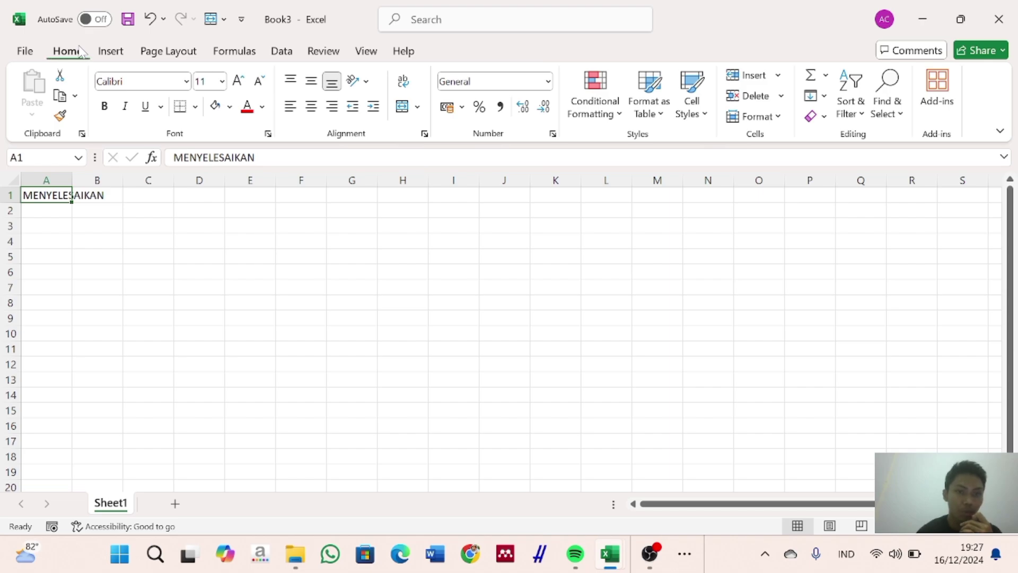
pyautogui.click(412, 91)
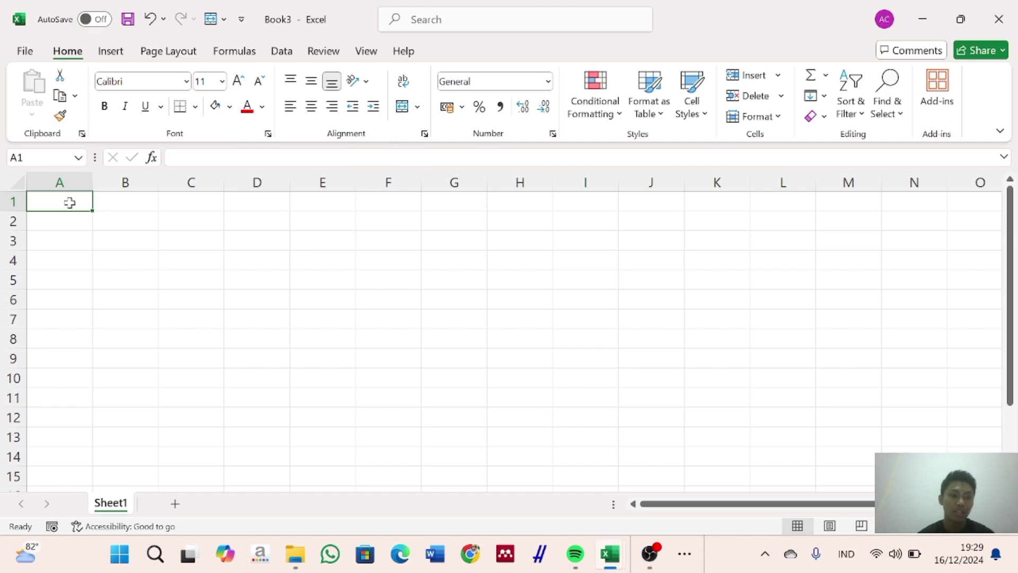
# Step: Merge and center cells A1:B1, and undo the merge
pyautogui.moveTo(75, 202); pyautogui.dragTo(148, 199)
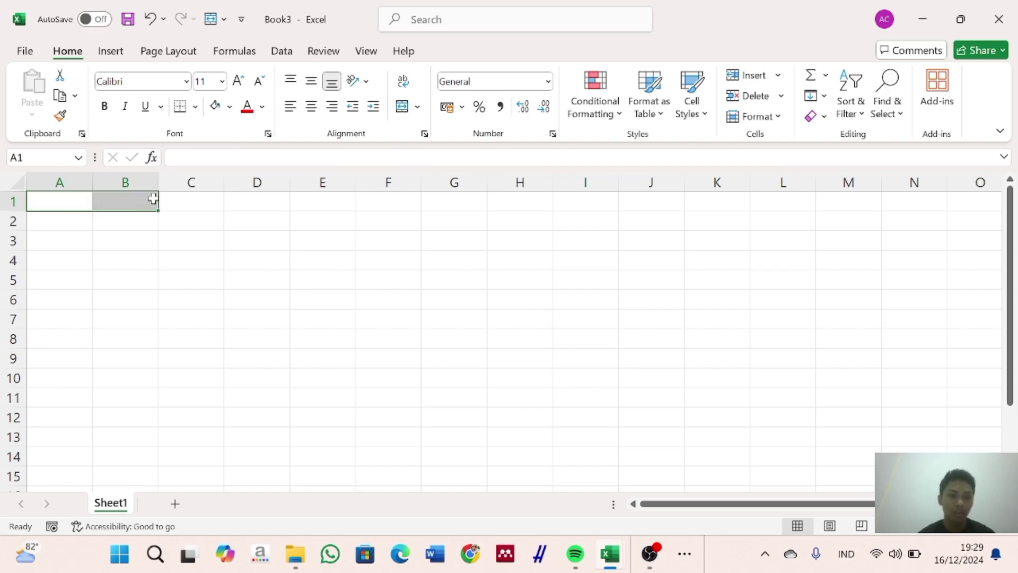
pyautogui.click(411, 113)
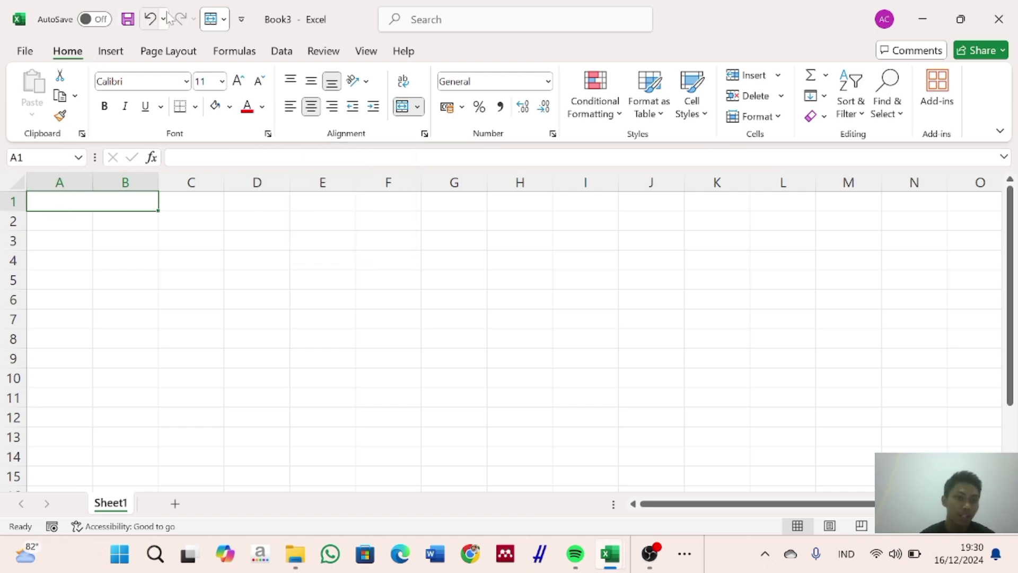
pyautogui.click(152, 22)
pyautogui.click(154, 22)
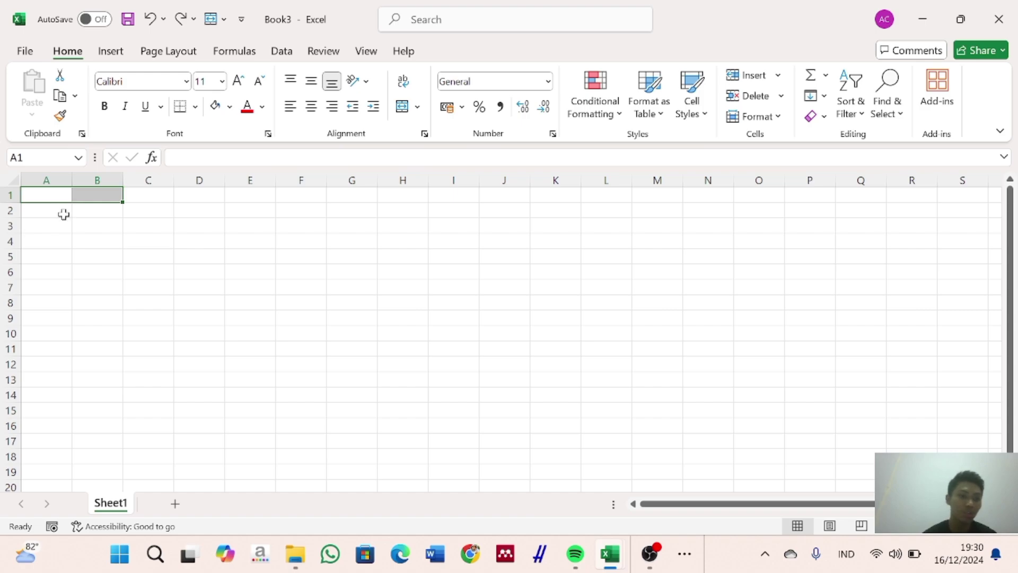
# Step: Merge and center cells A1:A2, and undo the merge
pyautogui.click(60, 197)
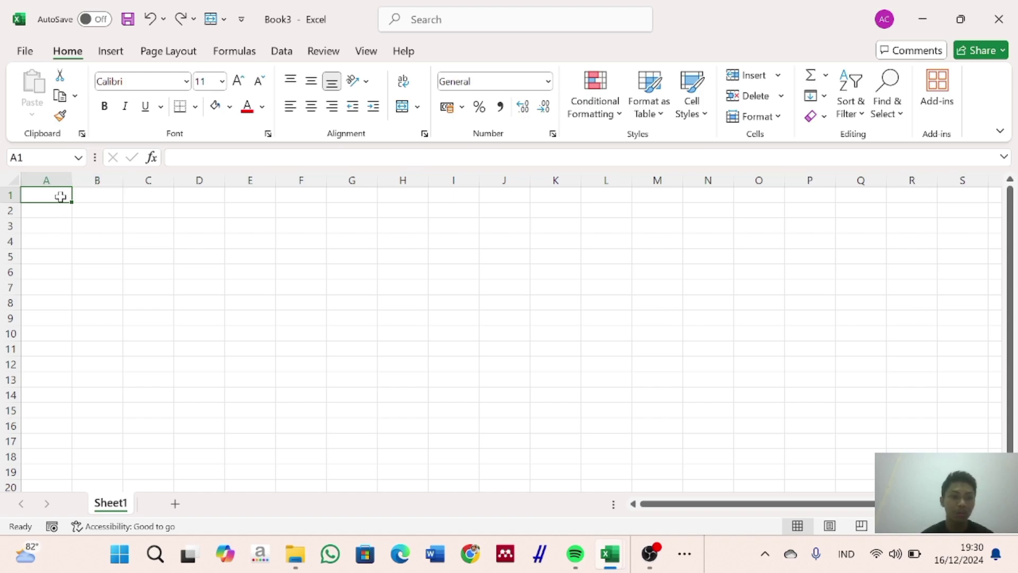
pyautogui.moveTo(60, 197); pyautogui.dragTo(263, 153)
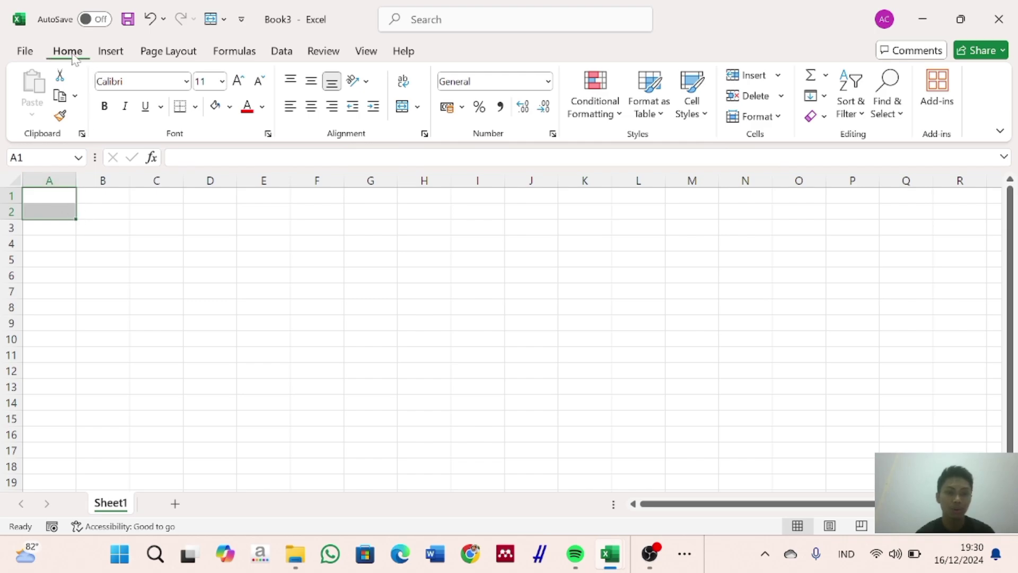
pyautogui.click(403, 108)
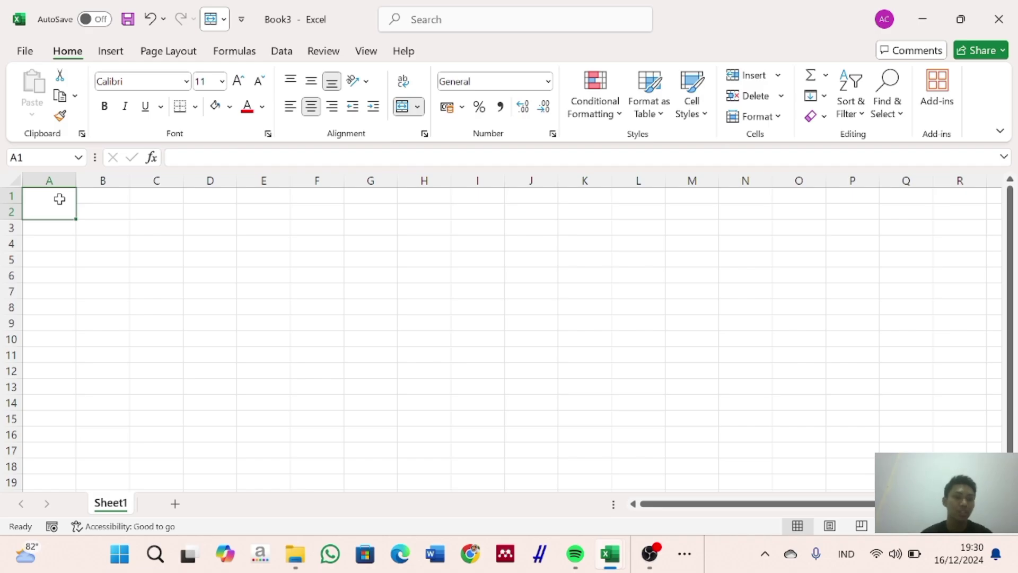
pyautogui.click(150, 21)
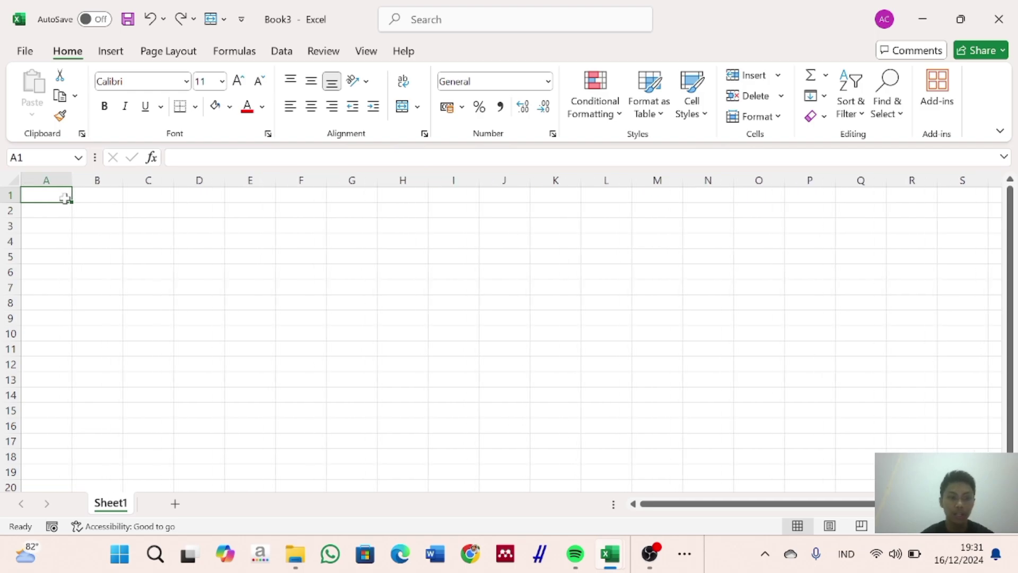
# Step: Open the cell formatting settings for cell B1 and review the Alignment, Font, Border, Fill, Protection and Number groups
pyautogui.click(94, 198)
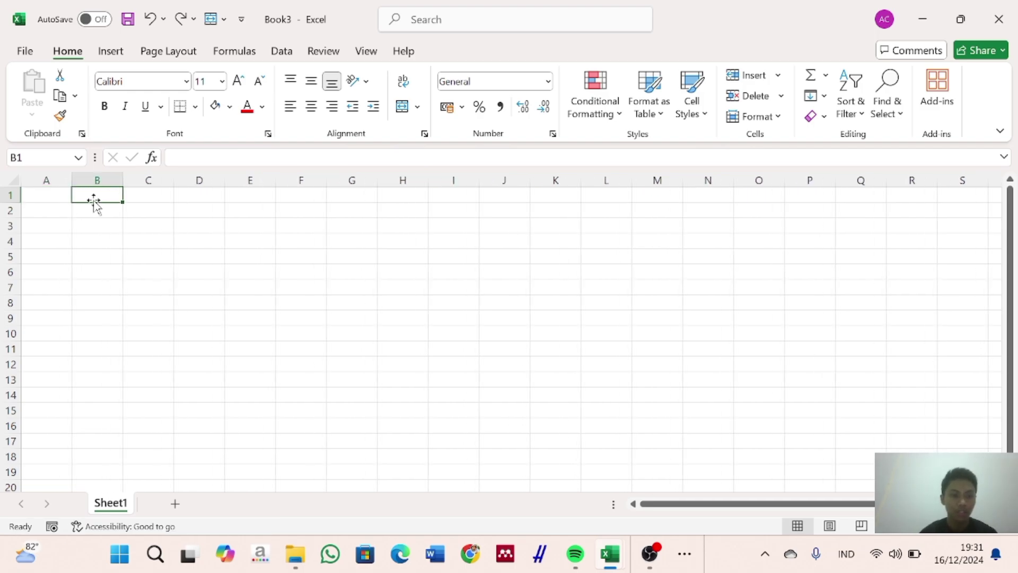
pyautogui.click(176, 207)
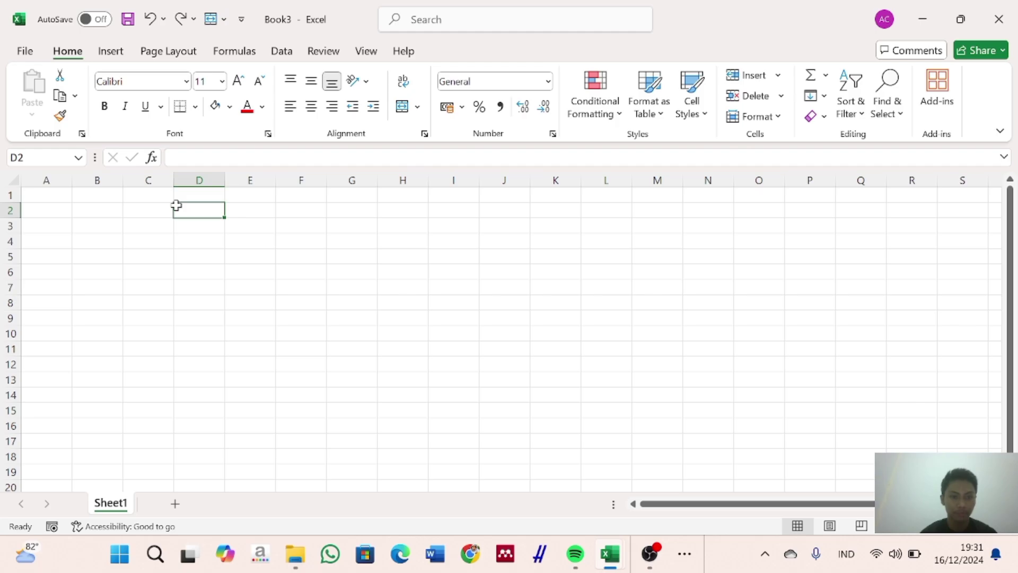
pyautogui.rightClick(80, 201)
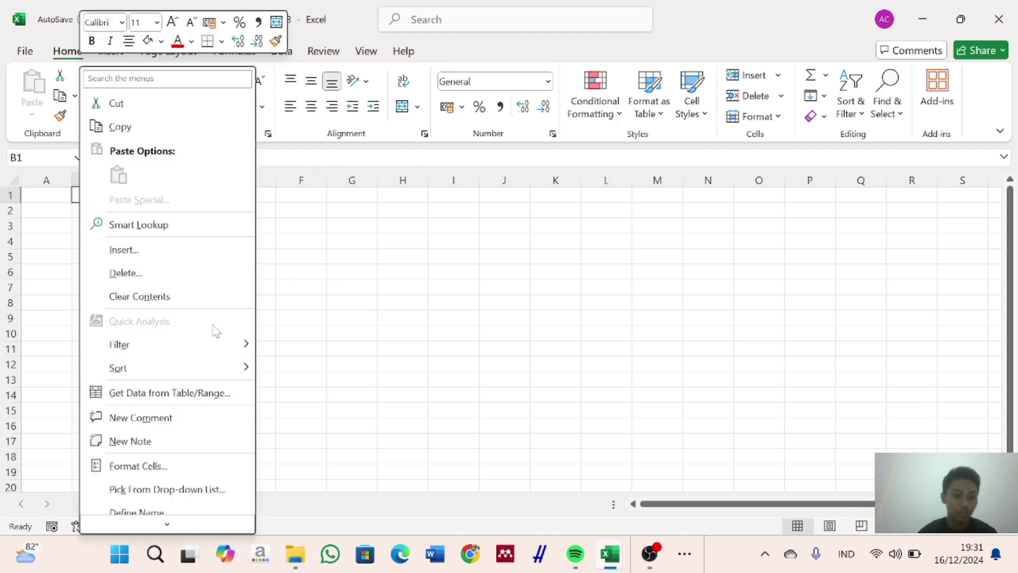
pyautogui.click(212, 470)
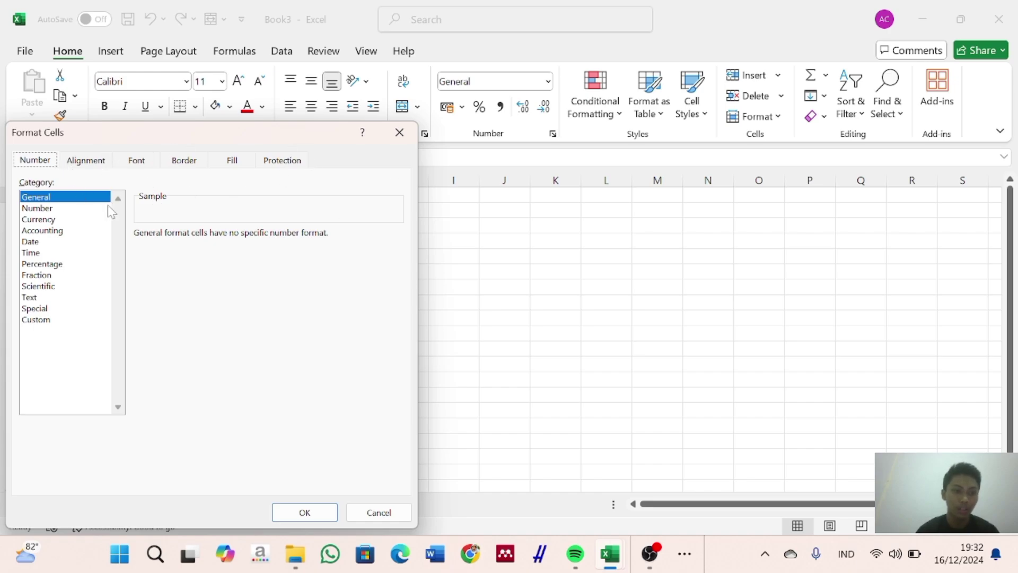
pyautogui.click(87, 161)
pyautogui.click(139, 160)
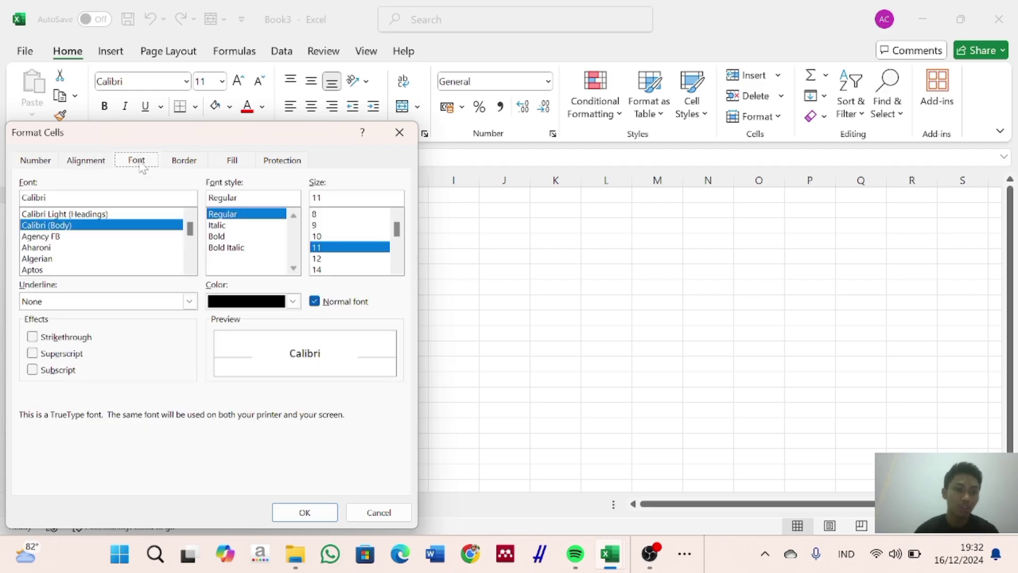
pyautogui.click(186, 165)
pyautogui.click(233, 164)
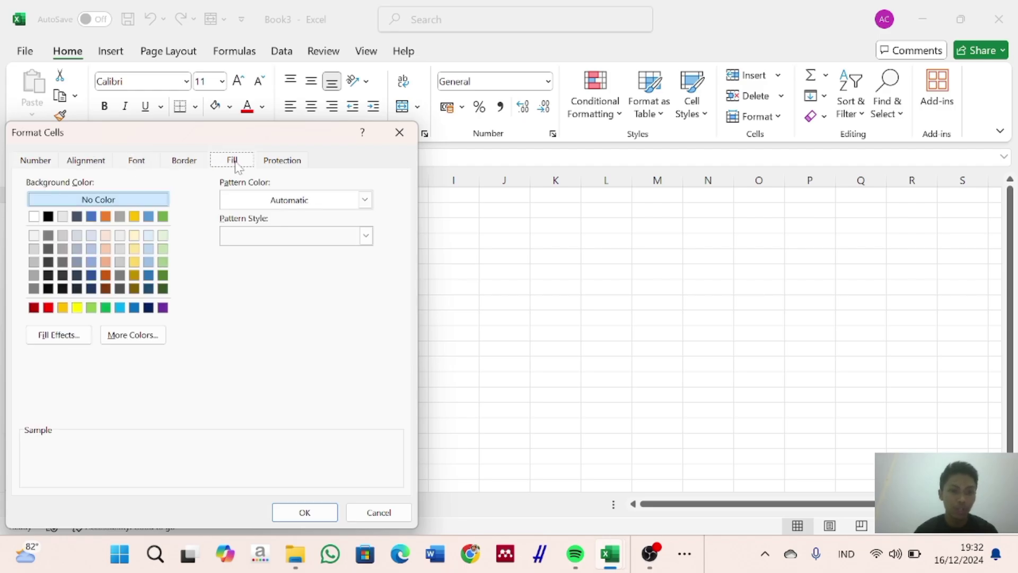
pyautogui.click(276, 165)
pyautogui.click(47, 164)
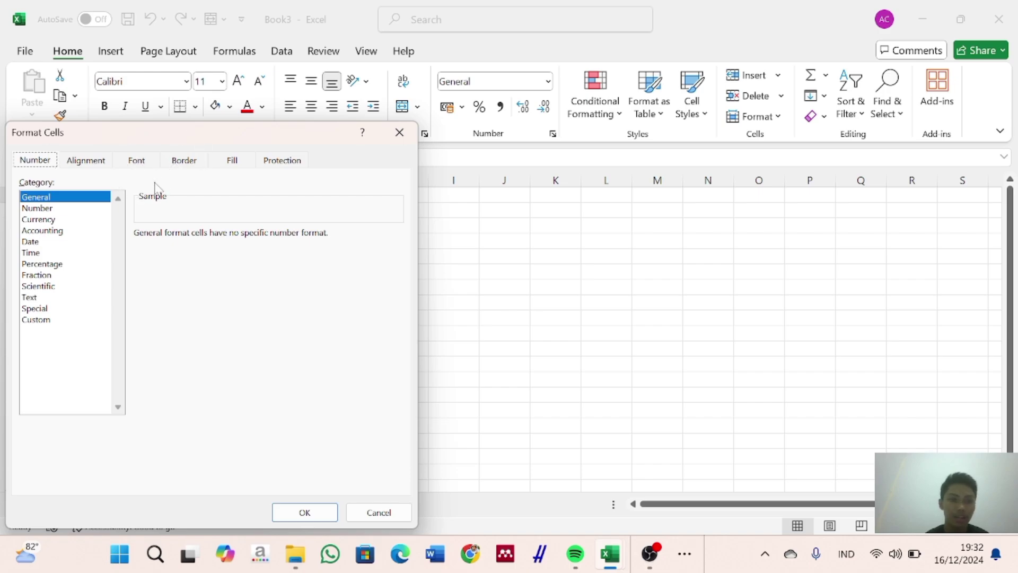
# Step: Review the Number, Accounting, Currency and Date format categories, and close the dialog without applying a format
pyautogui.click(50, 211)
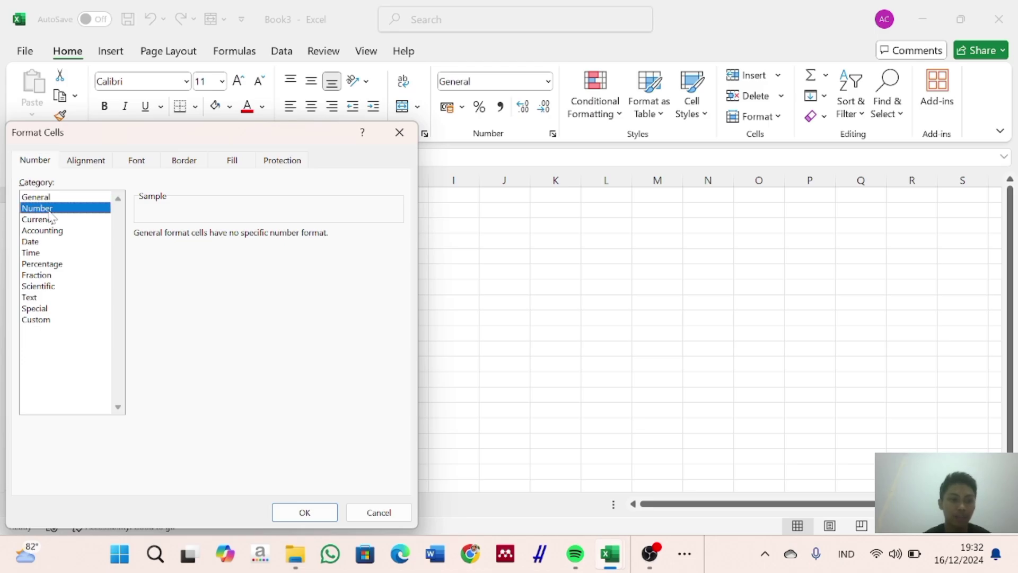
pyautogui.click(52, 231)
pyautogui.click(53, 221)
pyautogui.click(53, 241)
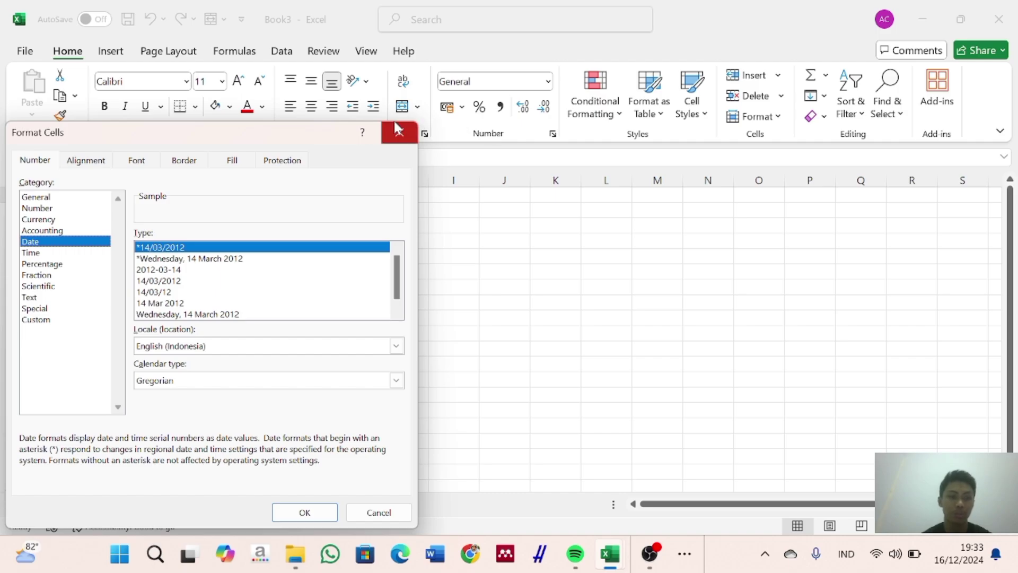
pyautogui.click(73, 232)
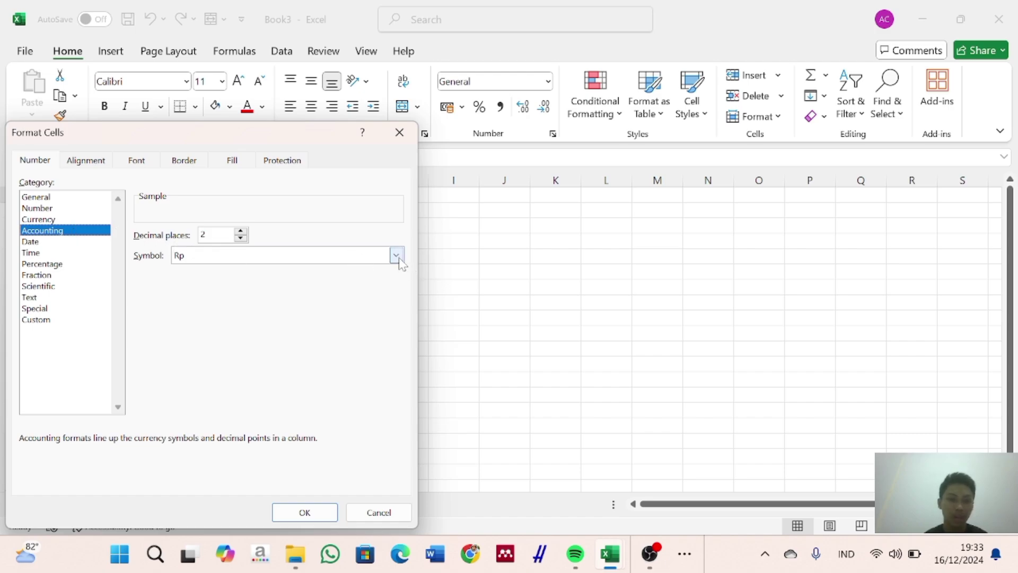
pyautogui.click(400, 132)
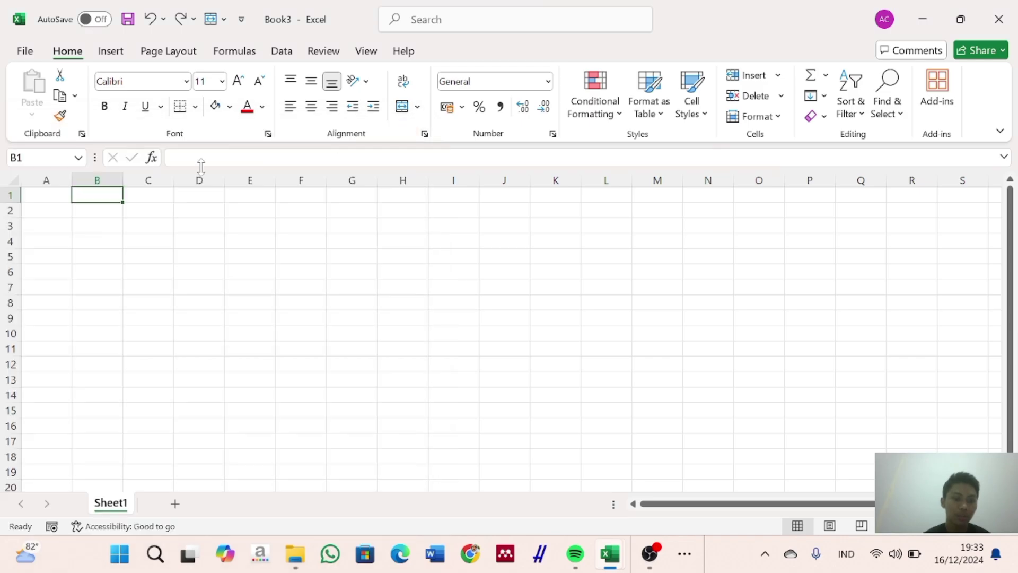
# Step: Enter 2000 in cell B1
pyautogui.doubleClick(92, 195)
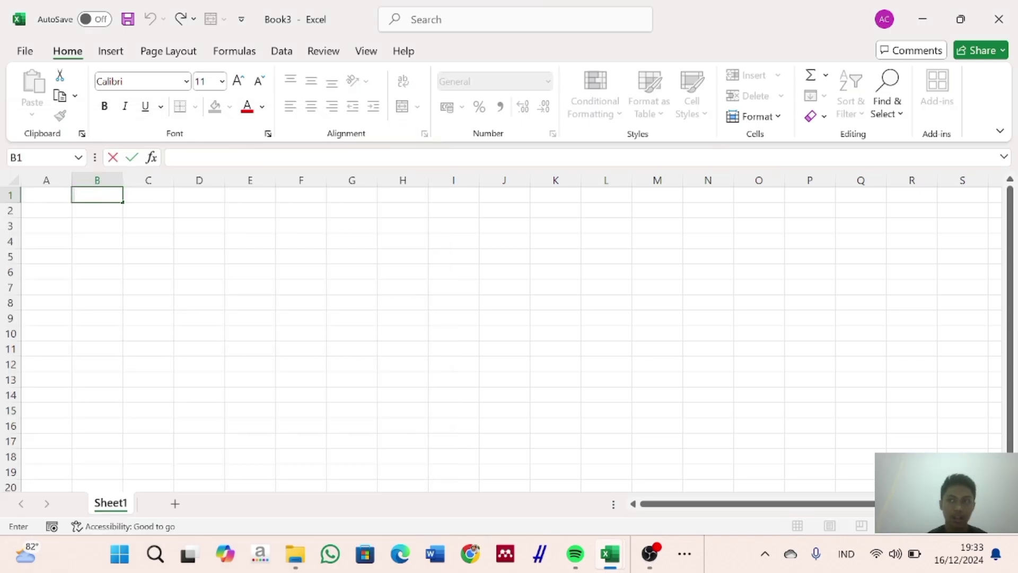
pyautogui.write('RP')
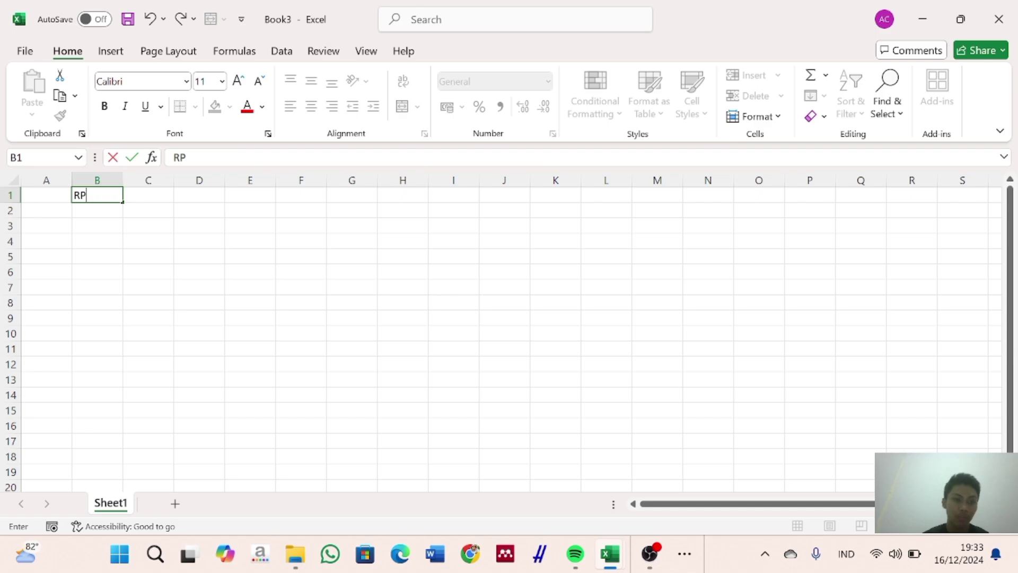
pyautogui.press('BackSpace')
pyautogui.press('BackSpace')
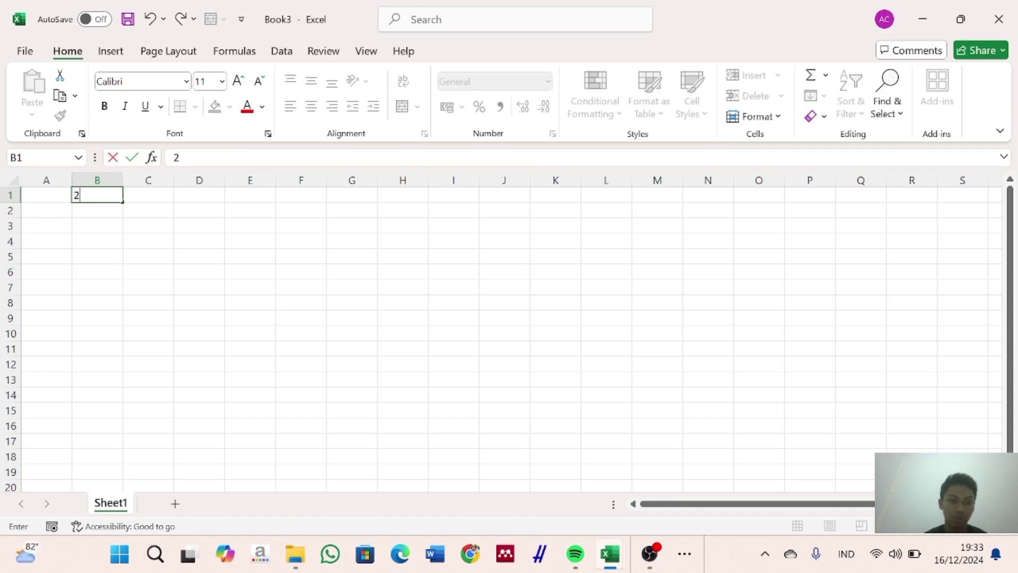
pyautogui.write('2000')
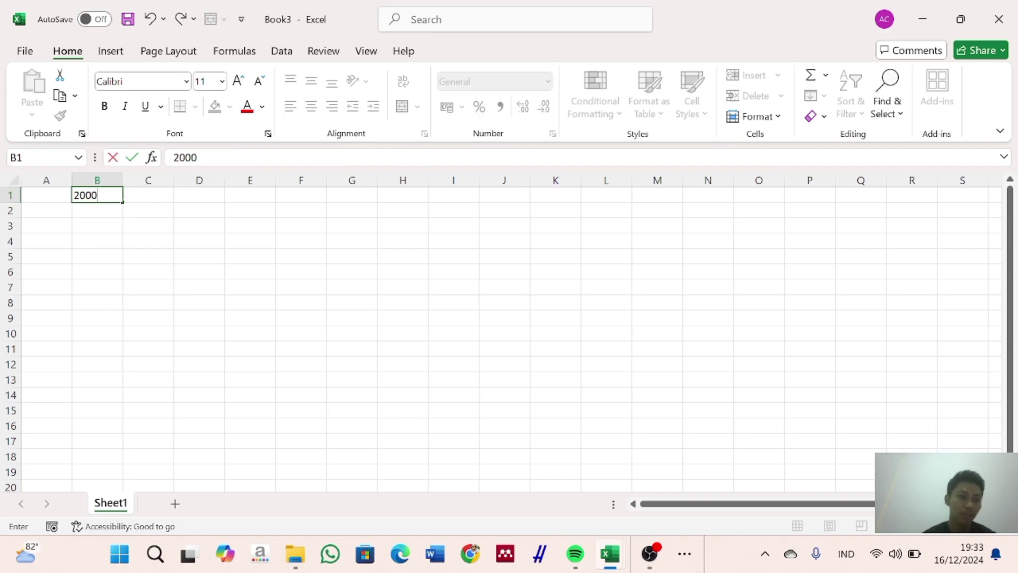
# Step: Format cell B1 as Accounting with the Rp Indonesian currency symbol
pyautogui.rightClick(105, 197)
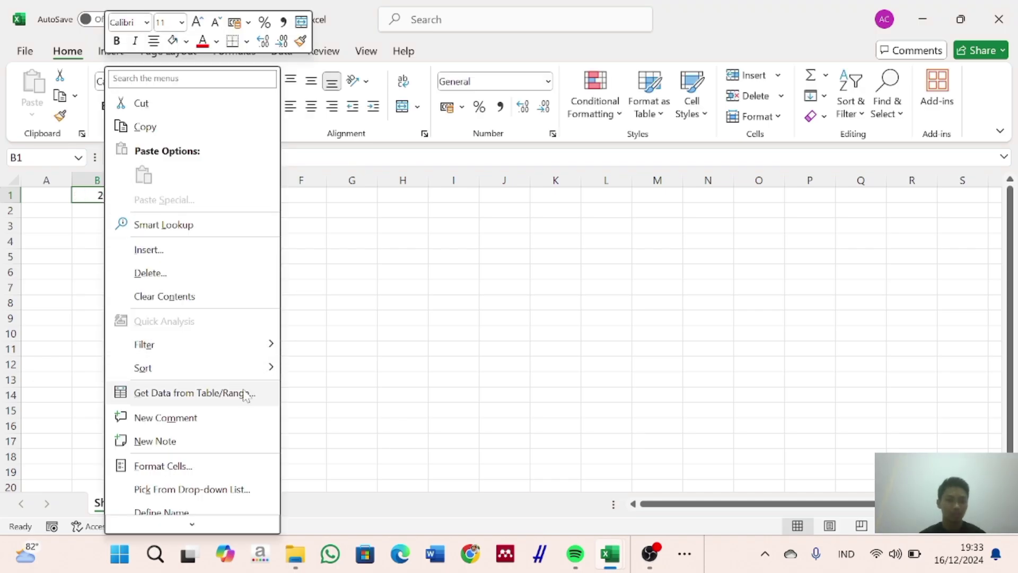
pyautogui.click(228, 468)
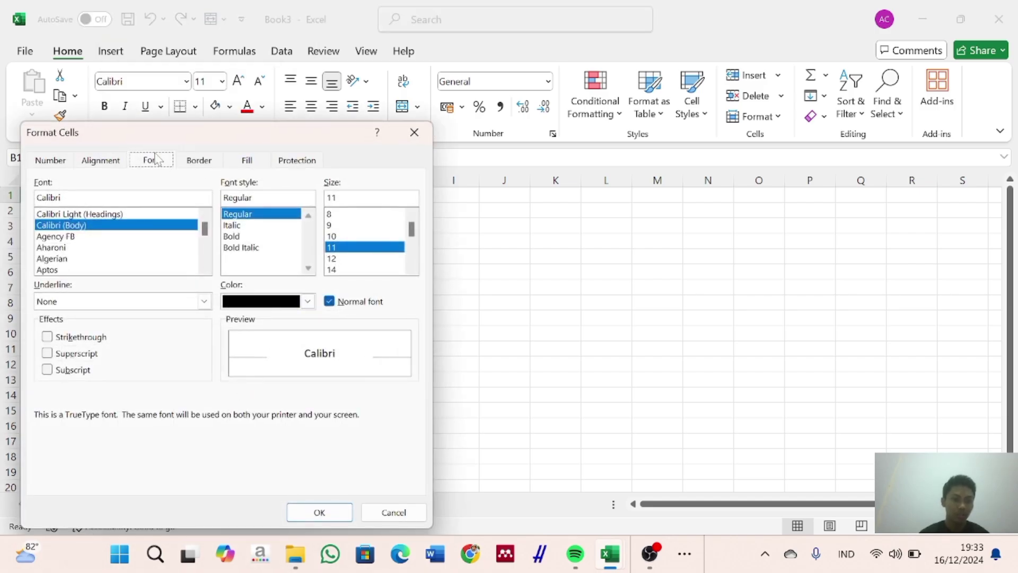
pyautogui.click(68, 161)
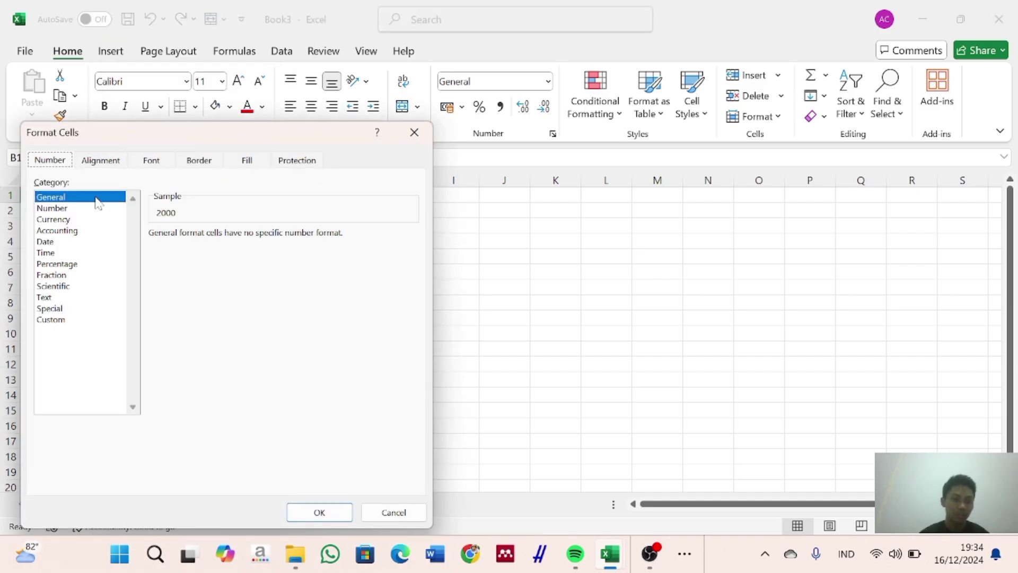
pyautogui.click(77, 231)
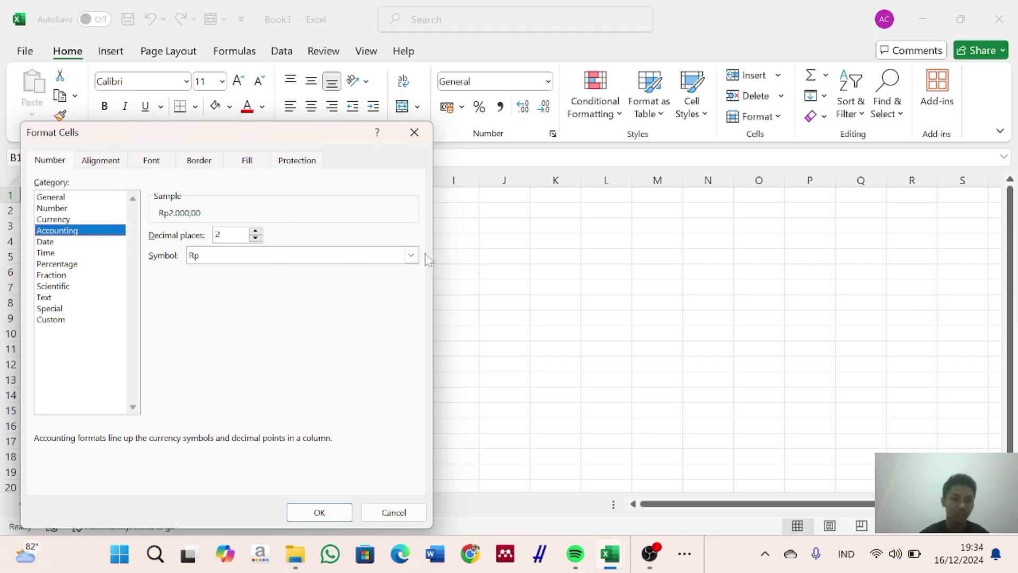
pyautogui.click(412, 255)
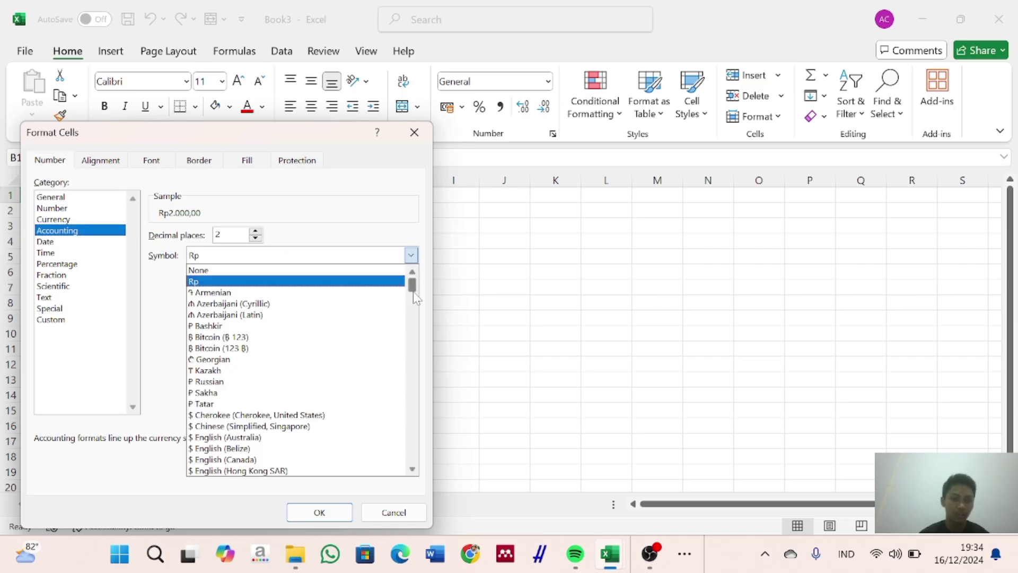
pyautogui.moveTo(413, 293); pyautogui.dragTo(416, 378)
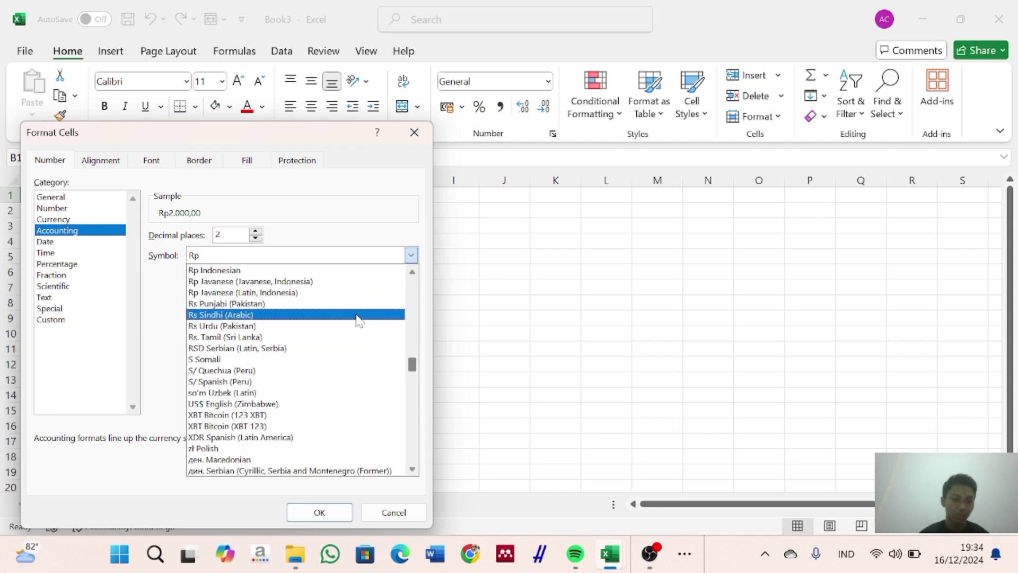
pyautogui.click(356, 271)
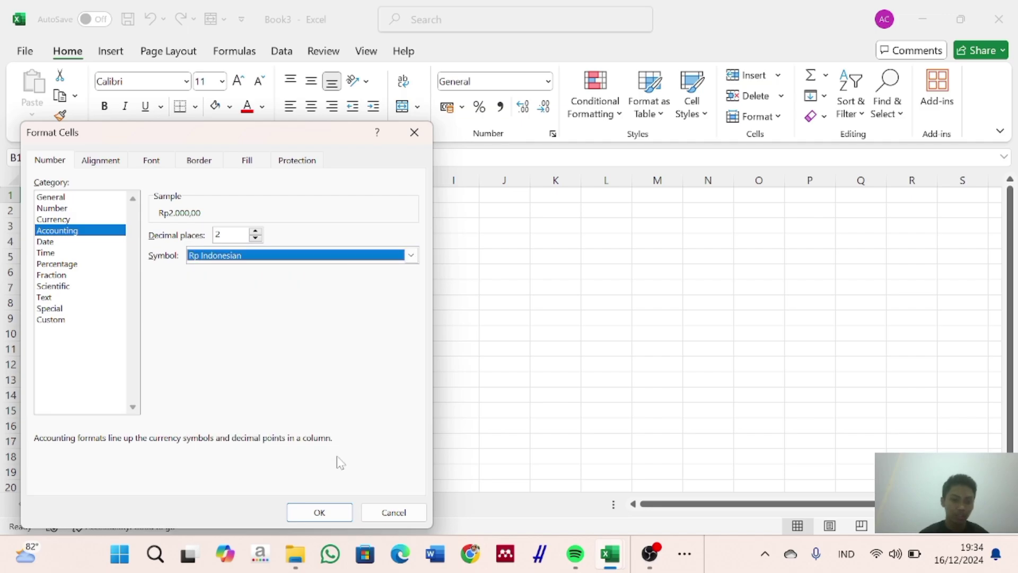
pyautogui.click(340, 517)
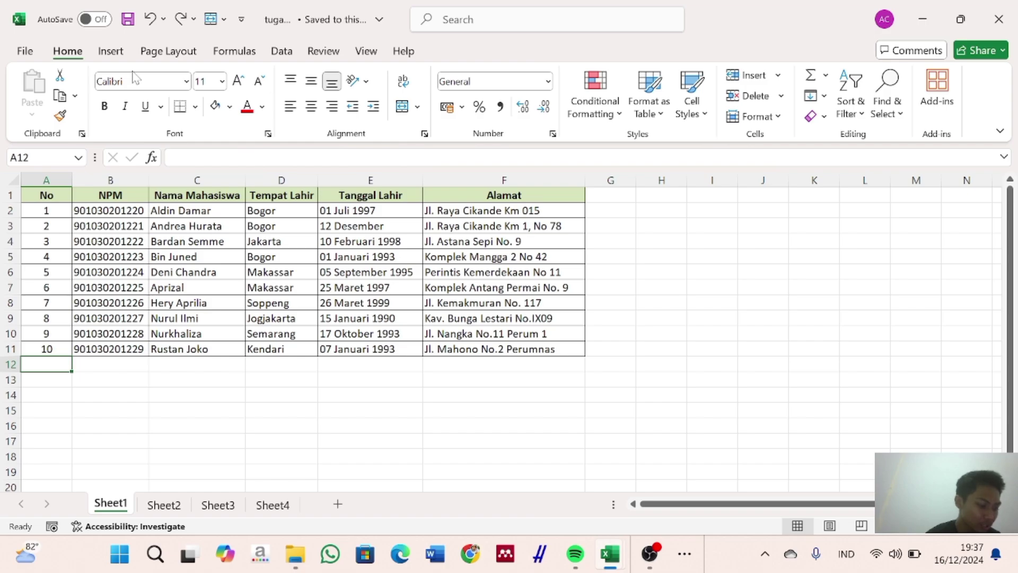
# Step: Freeze the top row of the student table on Sheet1
pyautogui.click(373, 51)
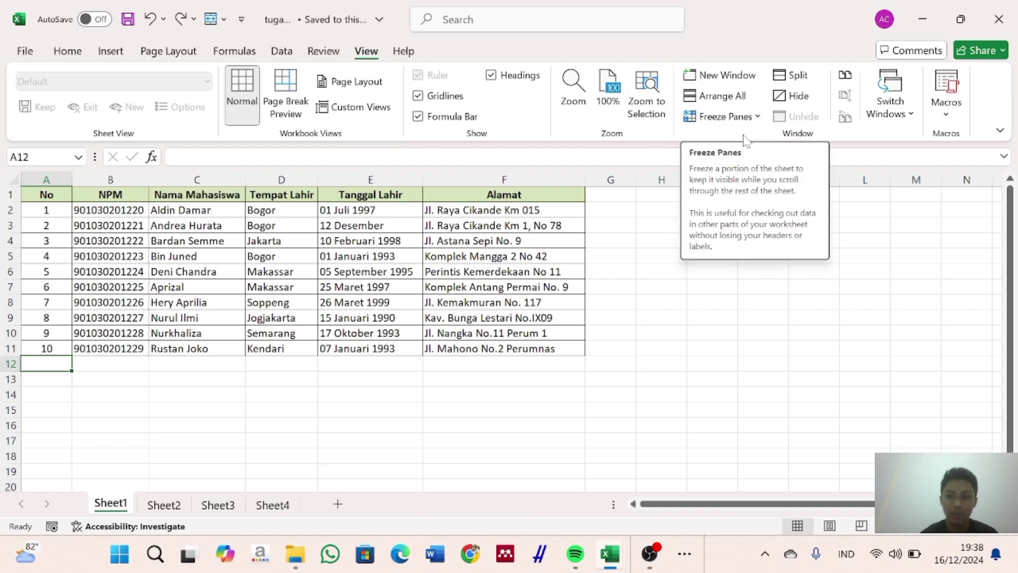
pyautogui.click(758, 118)
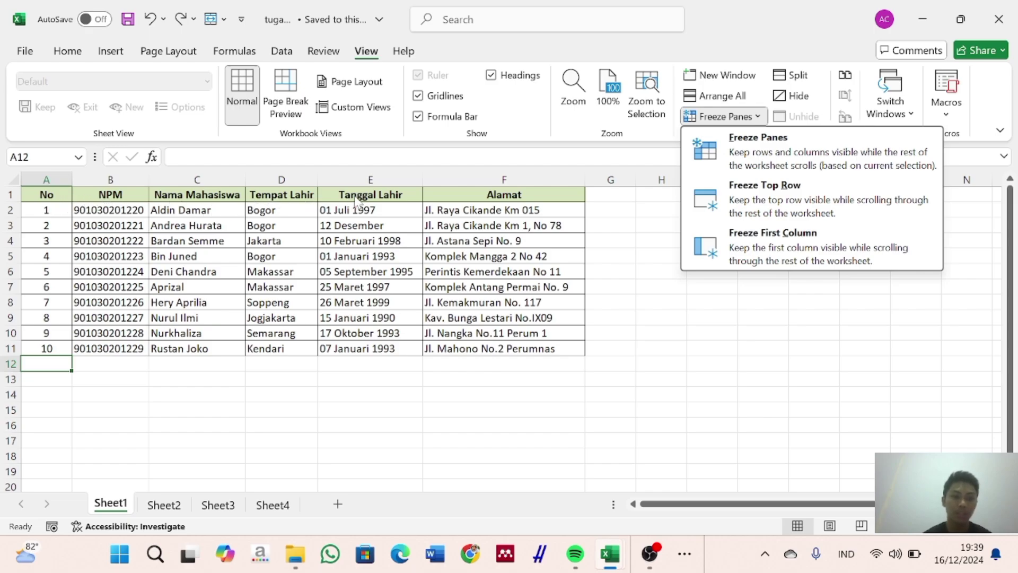
pyautogui.click(747, 207)
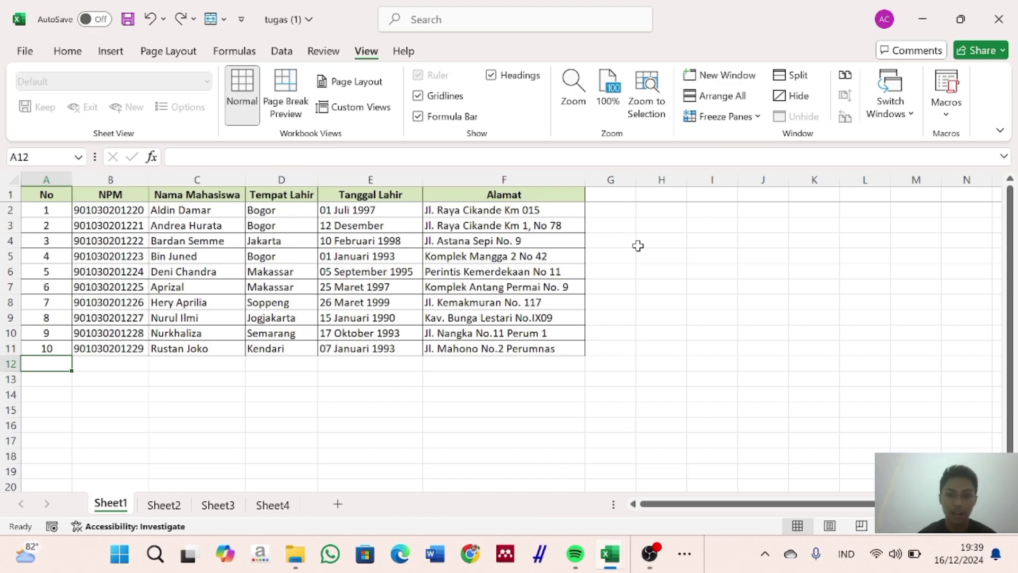
# Step: Move down past the end of the student table and back up in column A to check the frozen header row
pyautogui.press('Down')
pyautogui.press('Down')
pyautogui.press('Down')
pyautogui.press('Down')
pyautogui.press('Down')
pyautogui.press('Down')
pyautogui.press('Down')
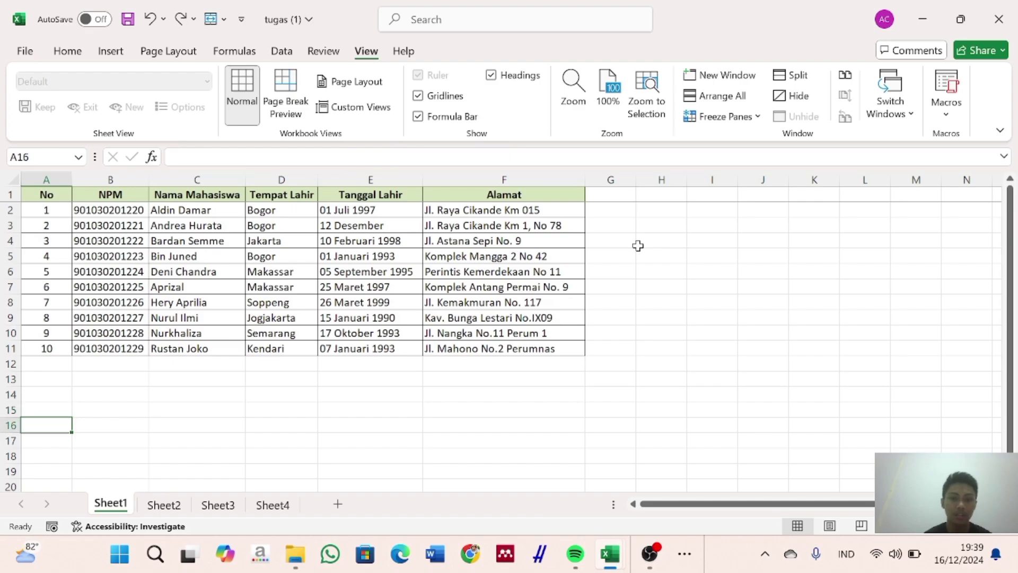
pyautogui.press('Down')
pyautogui.press('Down')
pyautogui.press('Down')
pyautogui.press('Down')
pyautogui.press('Down')
pyautogui.press('Down')
pyautogui.press('Down')
pyautogui.press('Down')
pyautogui.press('Down')
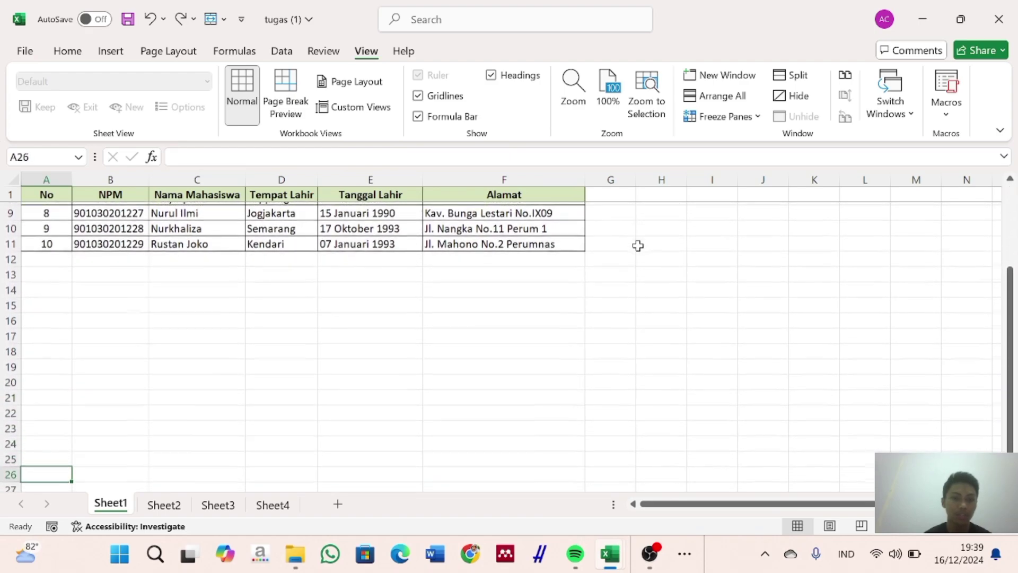
pyautogui.press('Down')
pyautogui.press('Down')
pyautogui.press('Down')
pyautogui.press('Up')
pyautogui.press('Up')
pyautogui.press('Up')
pyautogui.press('Up')
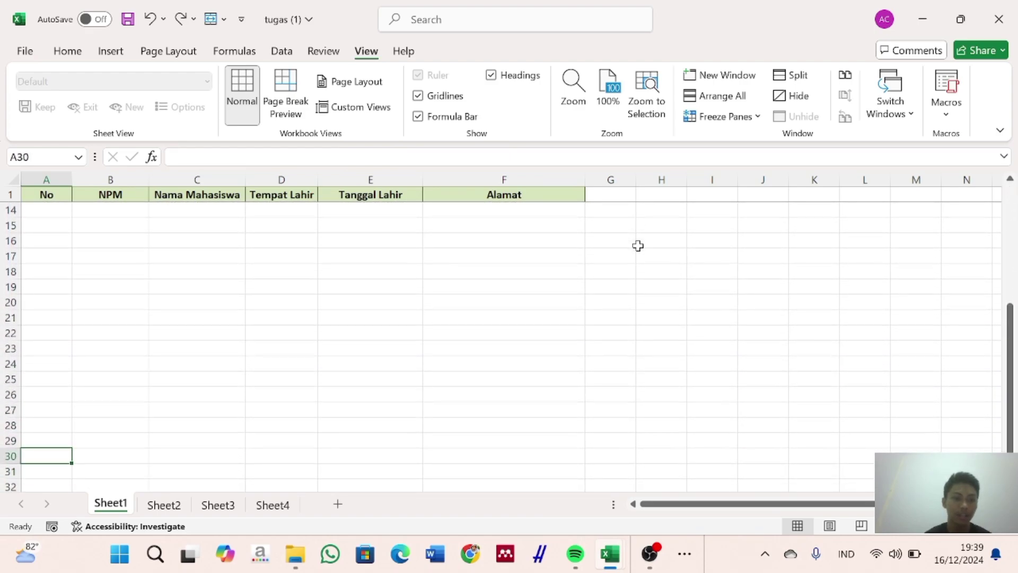
pyautogui.press('Up')
pyautogui.press('Up')
pyautogui.press('Up')
pyautogui.press('Up')
pyautogui.press('Up')
pyautogui.press('Up')
pyautogui.press('Up')
pyautogui.press('Up')
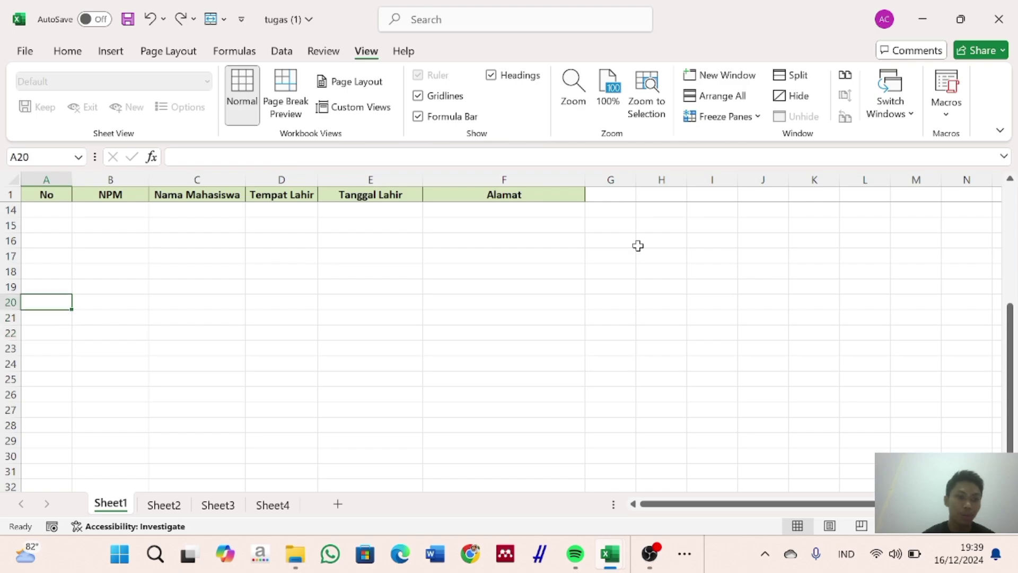
pyautogui.press('Up')
pyautogui.press('Up')
pyautogui.press('Up')
pyautogui.press('Up')
pyautogui.press('Up')
pyautogui.press('Up')
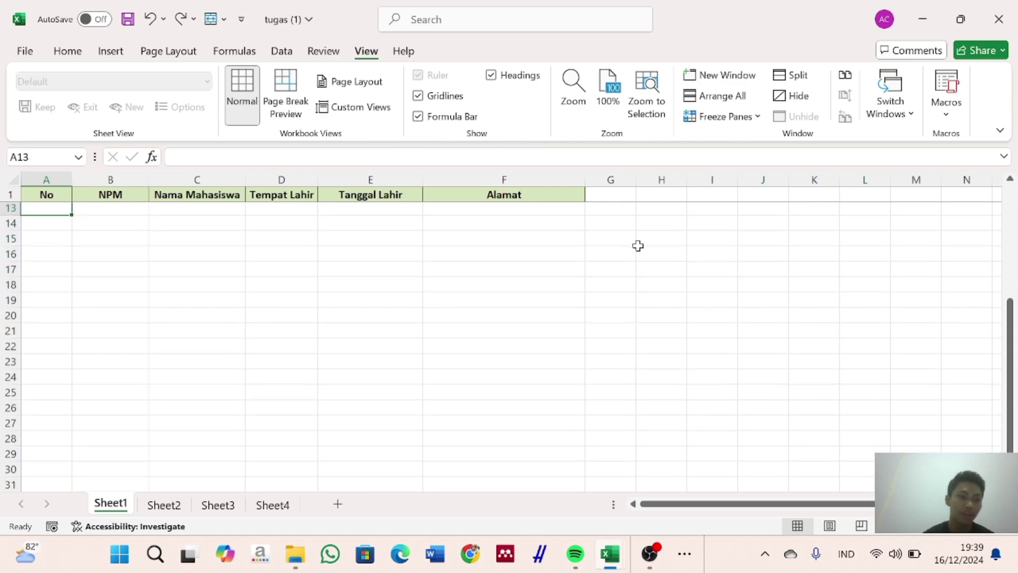
# Step: Move down column A to row 45 and return to the table's start to examine the frozen header row
pyautogui.press('Down')
pyautogui.press('Down')
pyautogui.press('Down')
pyautogui.press('Down')
pyautogui.press('Down')
pyautogui.press('Down')
pyautogui.press('Down')
pyautogui.press('Down')
pyautogui.press('Down')
pyautogui.press('Down')
pyautogui.press('Down')
pyautogui.press('Down')
pyautogui.press('Down')
pyautogui.press('Down')
pyautogui.press('Down')
pyautogui.press('Down')
pyautogui.press('Down')
pyautogui.press('Down')
pyautogui.press('Down')
pyautogui.press('Down')
pyautogui.press('Down')
pyautogui.press('Down')
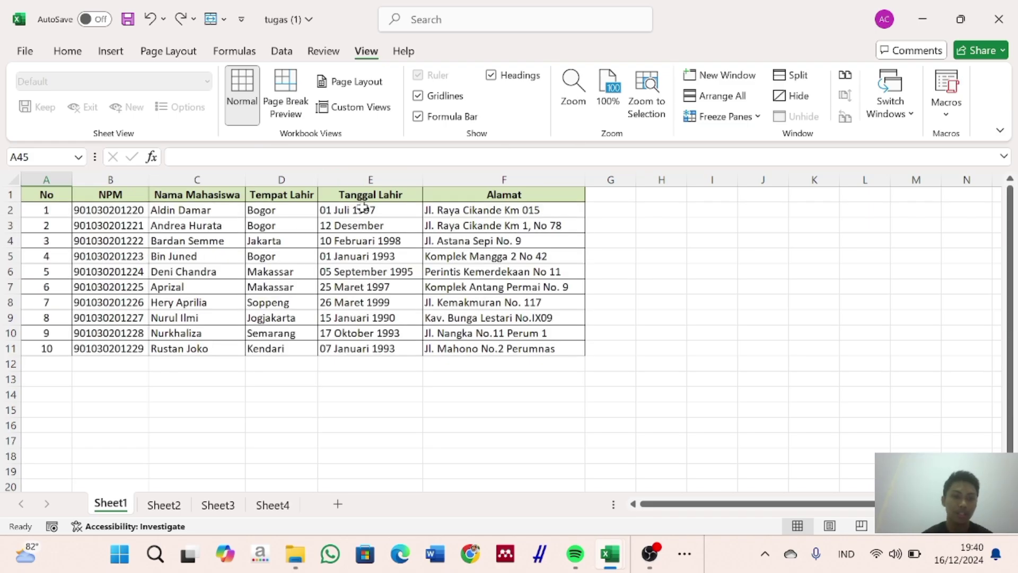
pyautogui.scroll(9, 372, 207)
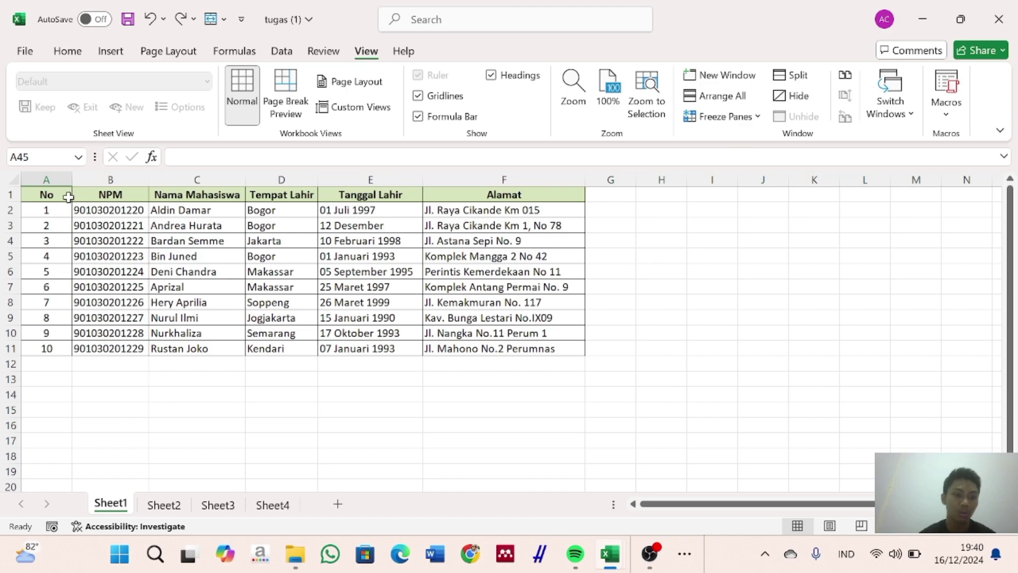
# Step: Freeze the first three rows of the student table, using cell A4 as the split point
pyautogui.moveTo(68, 198); pyautogui.dragTo(106, 213)
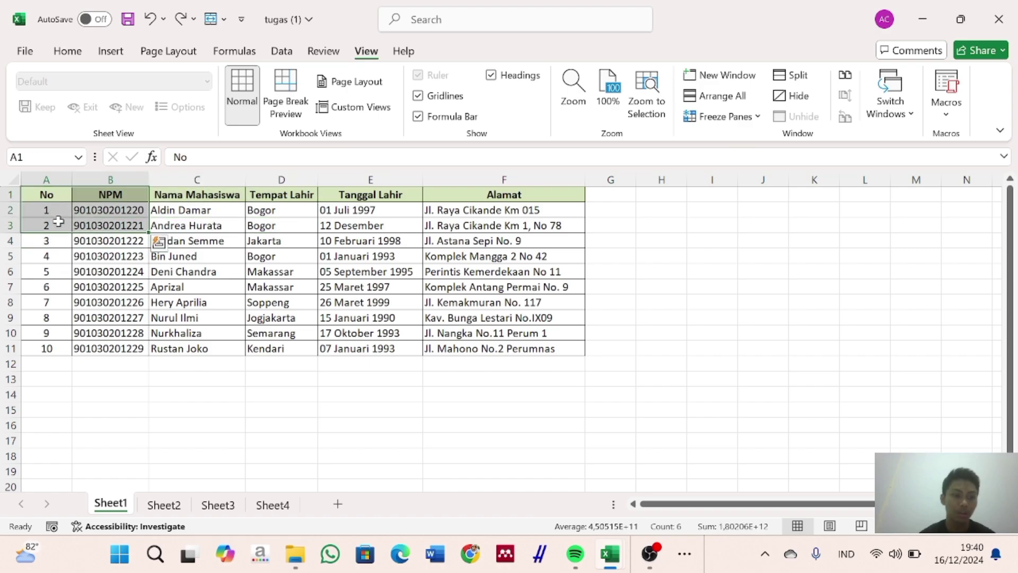
pyautogui.click(60, 224)
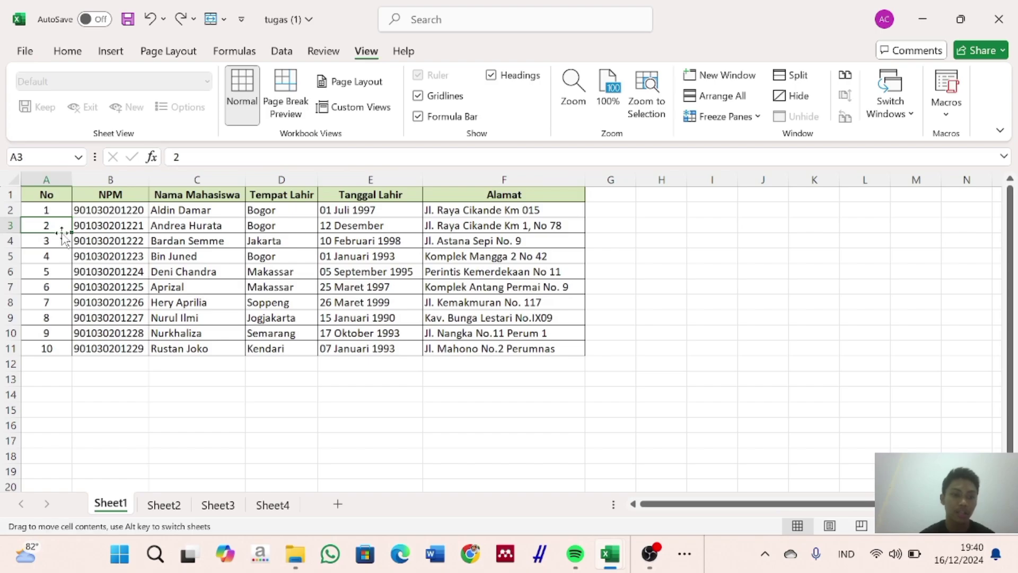
pyautogui.click(62, 239)
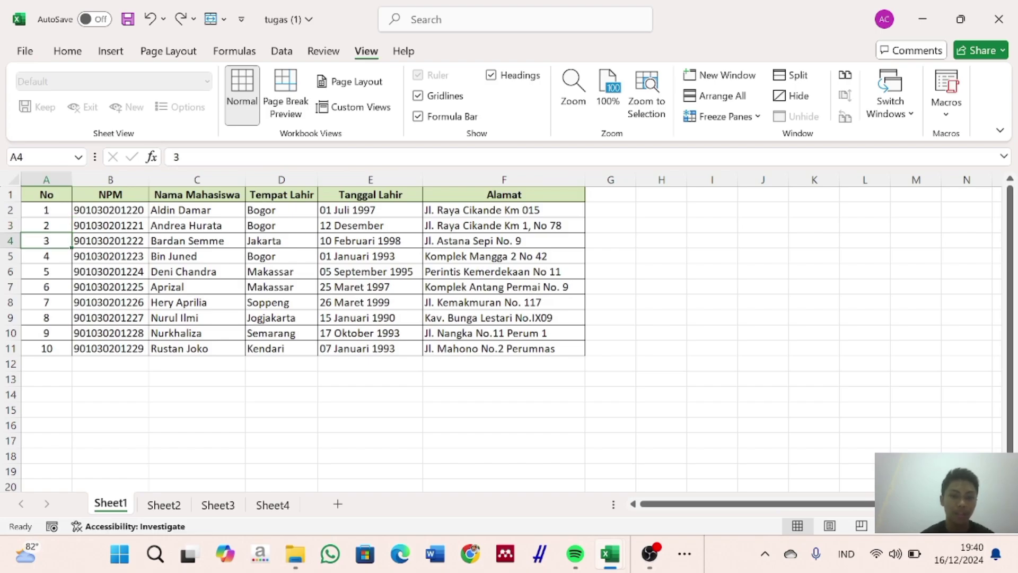
pyautogui.click(751, 117)
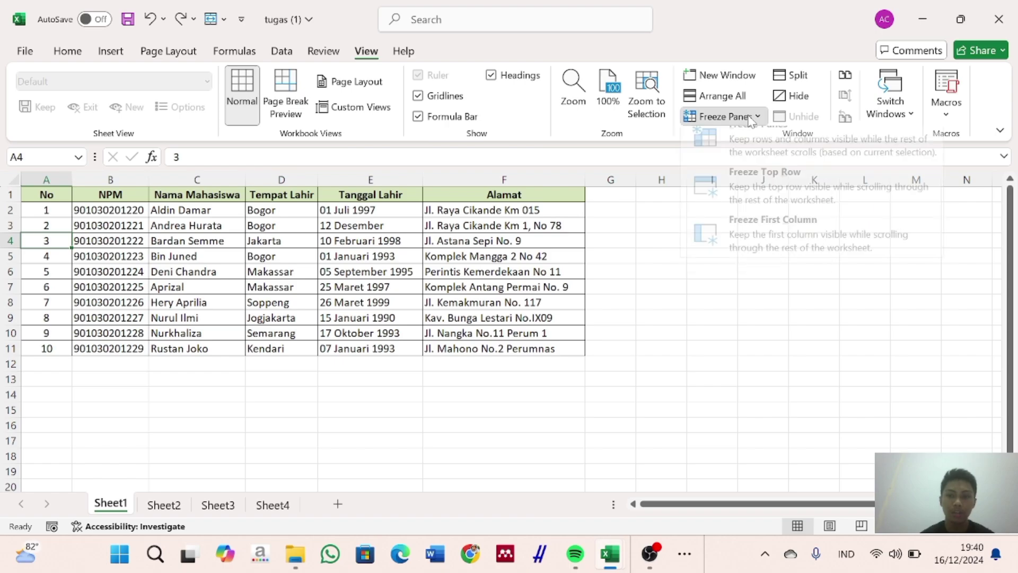
pyautogui.click(750, 149)
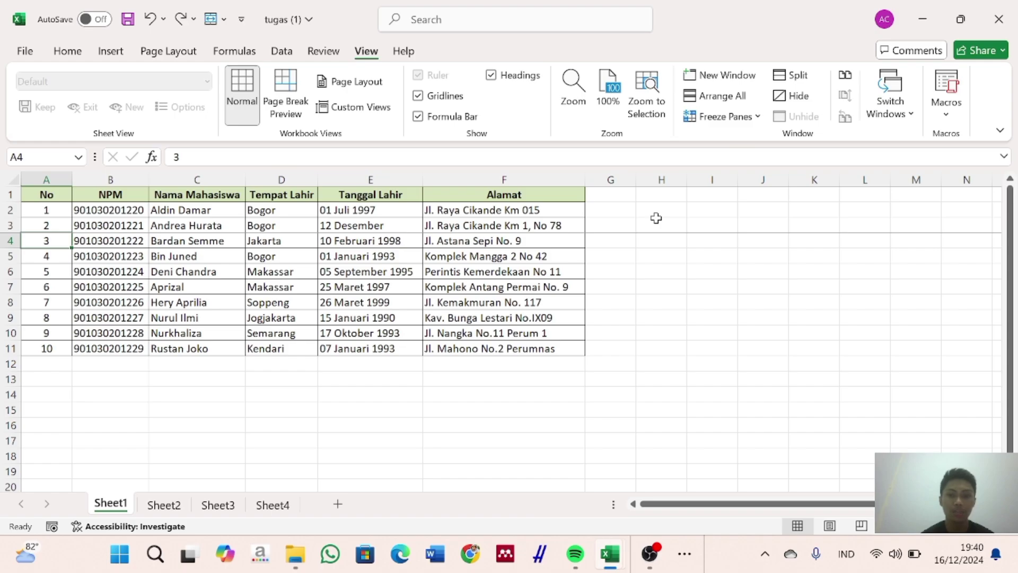
# Step: Move down column G well past the student table and back up to row 1 to check the three frozen rows
pyautogui.click(631, 238)
pyautogui.press('Down')
pyautogui.press('Down')
pyautogui.press('Down')
pyautogui.press('Down')
pyautogui.press('Down')
pyautogui.press('Down')
pyautogui.press('Down')
pyautogui.press('Down')
pyautogui.press('Down')
pyautogui.press('Down')
pyautogui.press('Down')
pyautogui.press('Down')
pyautogui.press('Down')
pyautogui.press('Down')
pyautogui.press('Down')
pyautogui.press('Down')
pyautogui.press('Down')
pyautogui.press('Down')
pyautogui.press('Down')
pyautogui.press('Down')
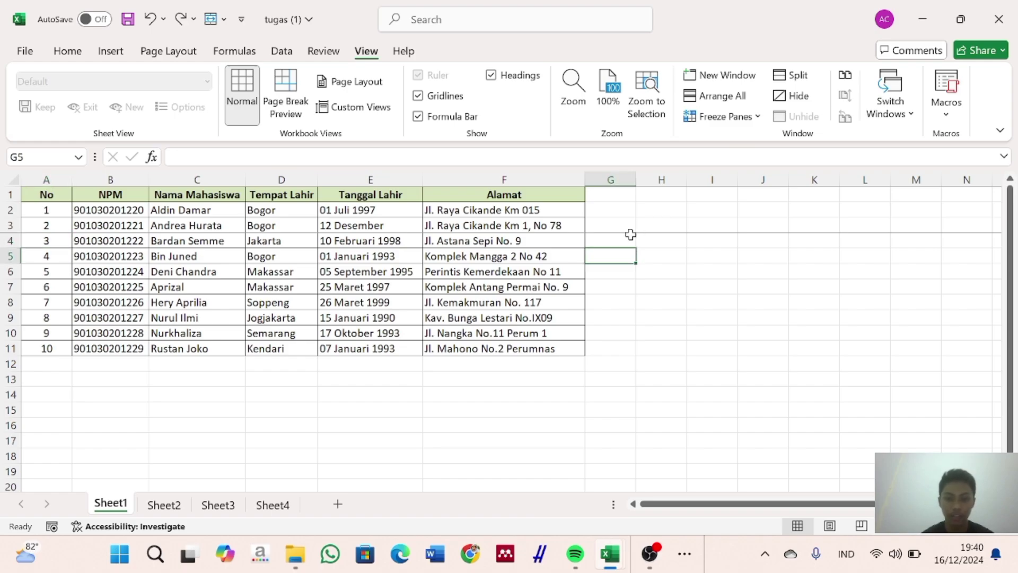
pyautogui.press('Down')
pyautogui.press('Down')
pyautogui.press('Down')
pyautogui.press('Down')
pyautogui.press('Down')
pyautogui.press('Down')
pyautogui.press('Down')
pyautogui.press('Down')
pyautogui.press('Down')
pyautogui.press('Down')
pyautogui.press('Down')
pyautogui.press('Down')
pyautogui.press('Down')
pyautogui.press('Down')
pyautogui.press('Down')
pyautogui.press('Down')
pyautogui.press('Down')
pyautogui.press('Down')
pyautogui.press('Down')
pyautogui.press('Down')
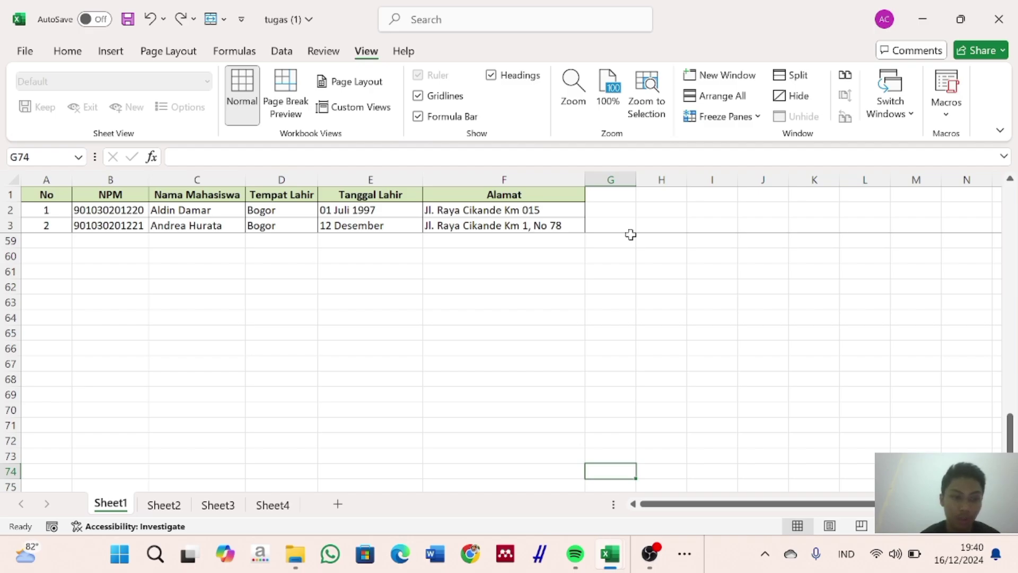
pyautogui.press('Up')
pyautogui.press('Up')
pyautogui.press('Up')
pyautogui.press('Up')
pyautogui.press('Up')
pyautogui.press('Up')
pyautogui.press('Up')
pyautogui.press('Up')
pyautogui.press('Up')
pyautogui.press('Up')
pyautogui.press('Up')
pyautogui.press('Up')
pyautogui.press('Up')
pyautogui.press('Up')
pyautogui.press('Up')
pyautogui.press('Up')
pyautogui.press('Up')
pyautogui.press('Up')
pyautogui.press('Up')
pyautogui.press('Up')
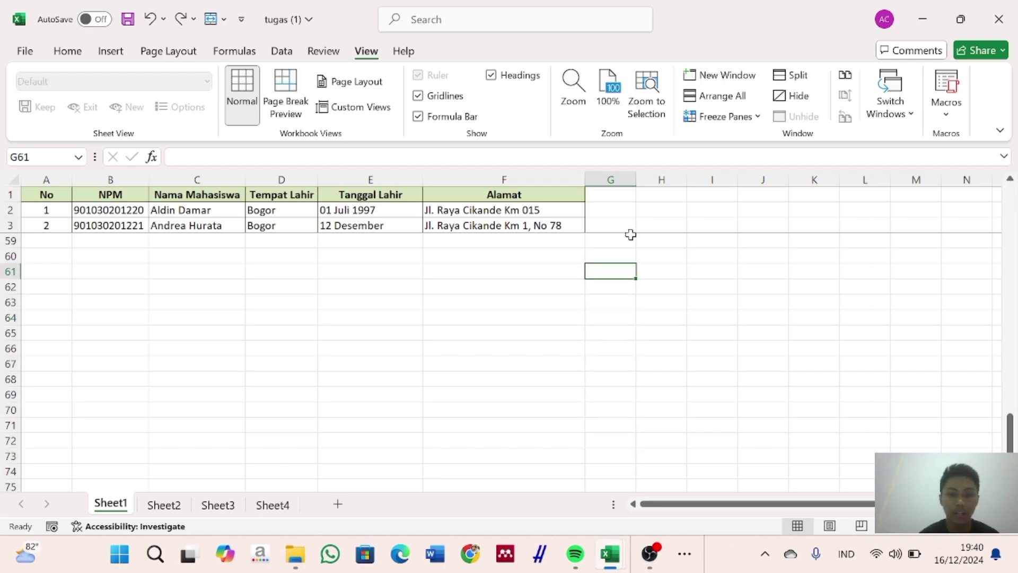
pyautogui.press('Up')
pyautogui.press('Up')
pyautogui.press('Up')
pyautogui.press('Up')
pyautogui.press('Up')
pyautogui.press('Up')
pyautogui.press('Up')
pyautogui.press('Up')
pyautogui.press('Up')
pyautogui.press('Up')
pyautogui.press('Up')
pyautogui.press('Up')
pyautogui.press('Up')
pyautogui.press('Up')
pyautogui.press('Up')
pyautogui.press('Up')
pyautogui.press('Up')
pyautogui.press('Up')
pyautogui.press('Up')
pyautogui.press('Up')
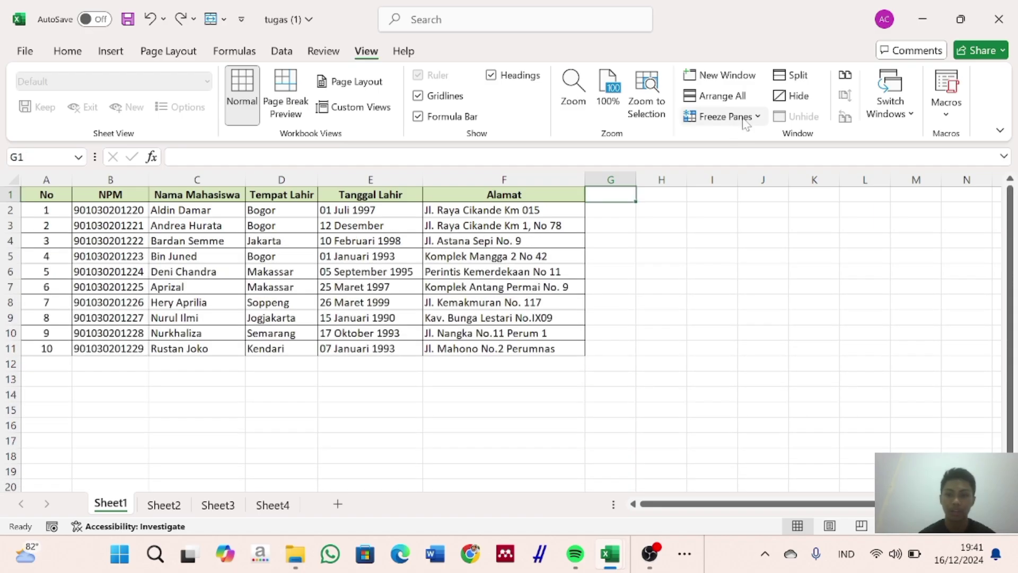
# Step: Freeze the first column of the student table on Sheet1
pyautogui.click(744, 118)
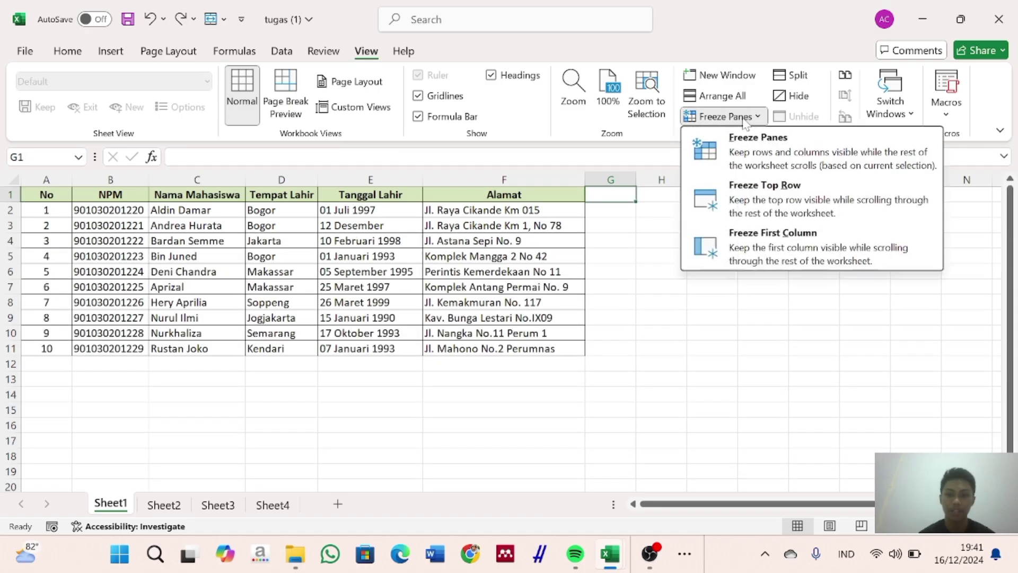
pyautogui.click(731, 255)
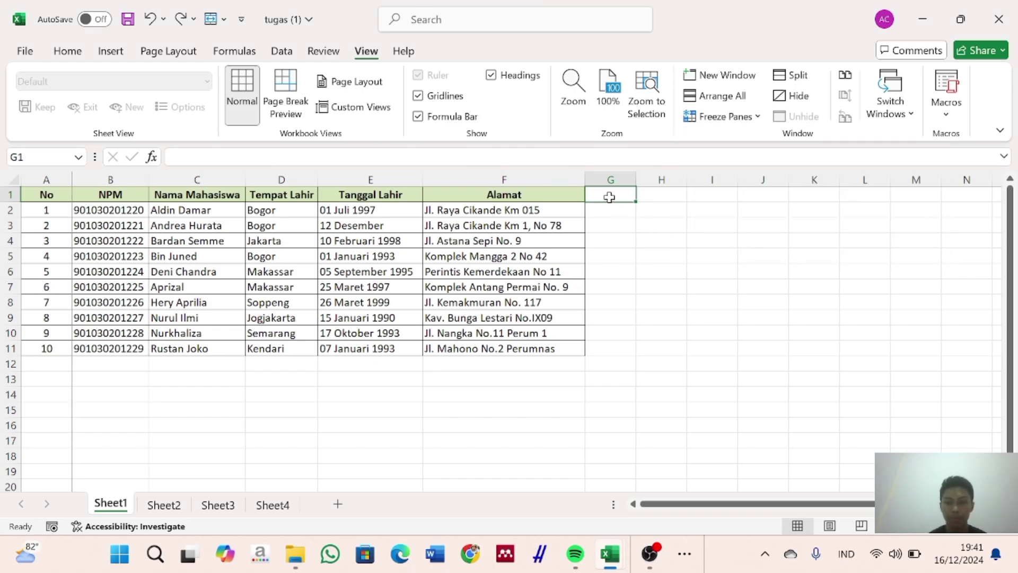
# Step: Move along row 1 to column AI and back toward the table to check the frozen No column
pyautogui.press('Right')
pyautogui.press('Right')
pyautogui.press('Right')
pyautogui.press('Right')
pyautogui.press('Right')
pyautogui.press('Right')
pyautogui.press('Right')
pyautogui.press('Right')
pyautogui.press('Right')
pyautogui.press('Right')
pyautogui.press('Right')
pyautogui.press('Right')
pyautogui.press('Right')
pyautogui.press('Right')
pyautogui.press('Right')
pyautogui.press('Right')
pyautogui.press('Right')
pyautogui.press('Right')
pyautogui.press('Right')
pyautogui.press('Right')
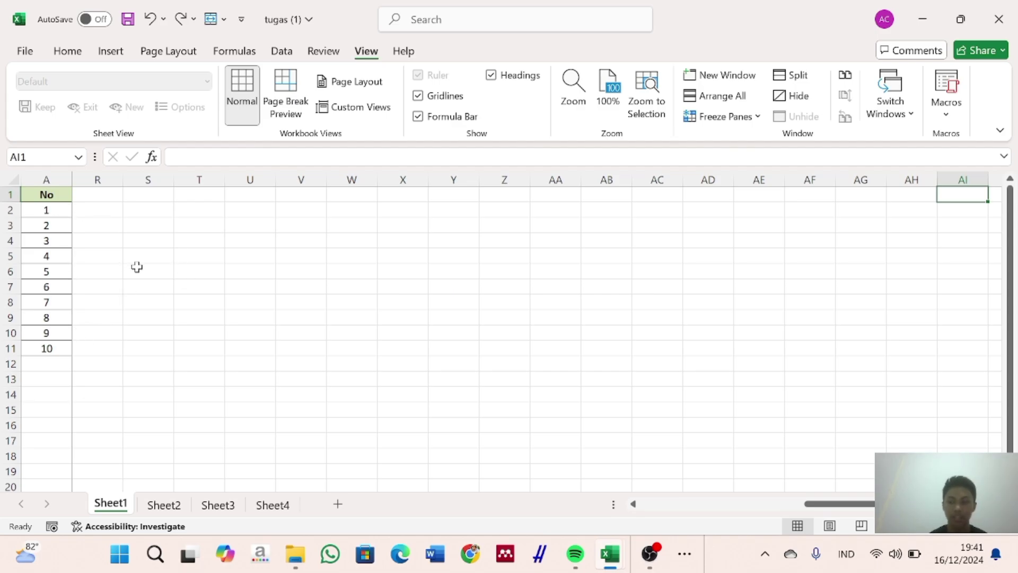
pyautogui.press('Left')
pyautogui.press('Left')
pyautogui.press('Left')
pyautogui.press('Left')
pyautogui.press('Left')
pyautogui.press('Left')
pyautogui.press('Left')
pyautogui.press('Left')
pyautogui.press('Left')
pyautogui.press('Left')
pyautogui.press('Left')
pyautogui.press('Left')
pyautogui.press('Left')
pyautogui.press('Left')
pyautogui.press('Left')
pyautogui.press('Left')
pyautogui.press('Left')
pyautogui.press('Left')
pyautogui.press('Left')
pyautogui.press('Left')
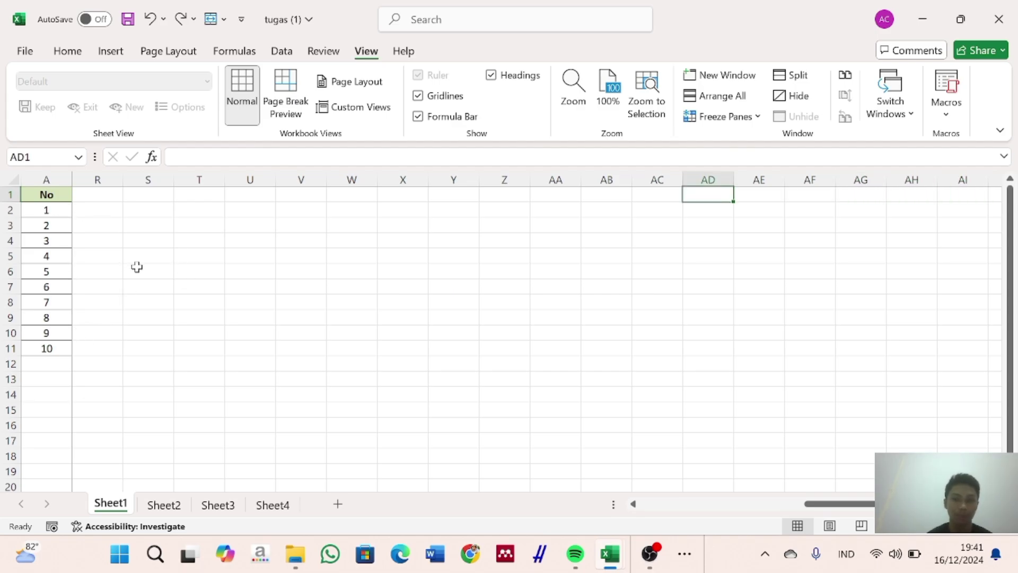